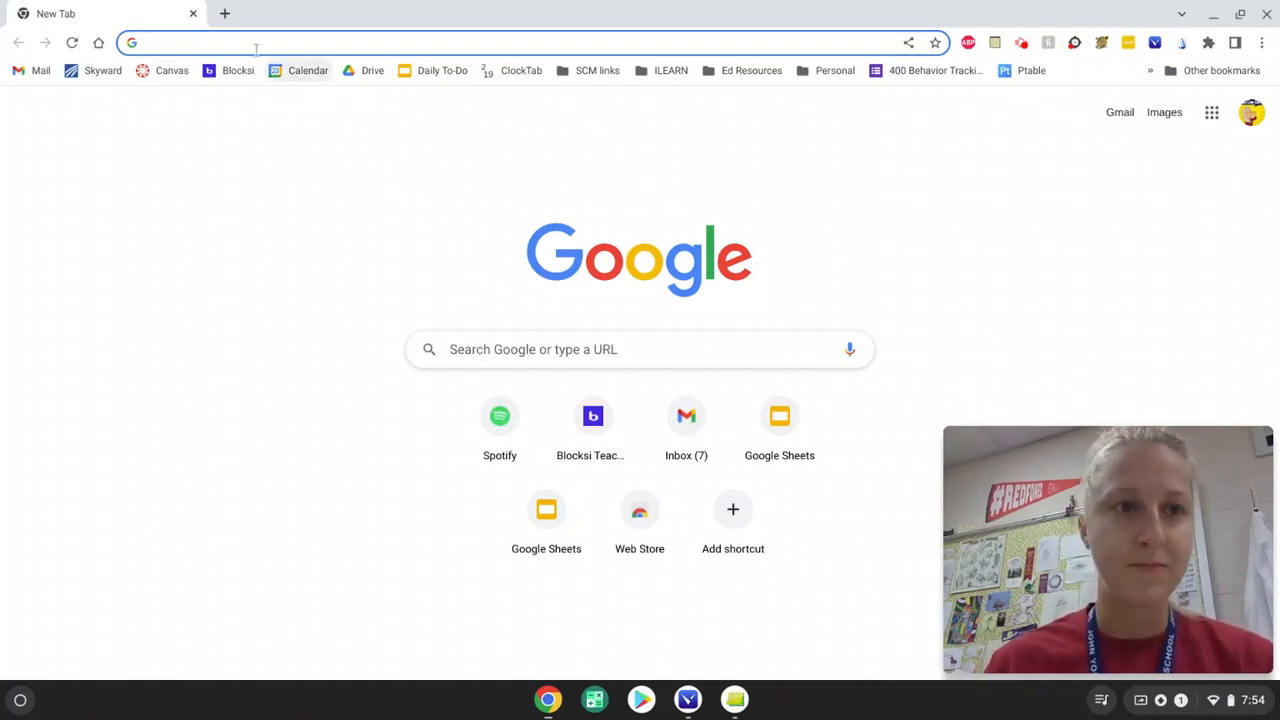
- Create a new blank spreadsheet by going to sheet.new in the browser
click(192, 43)
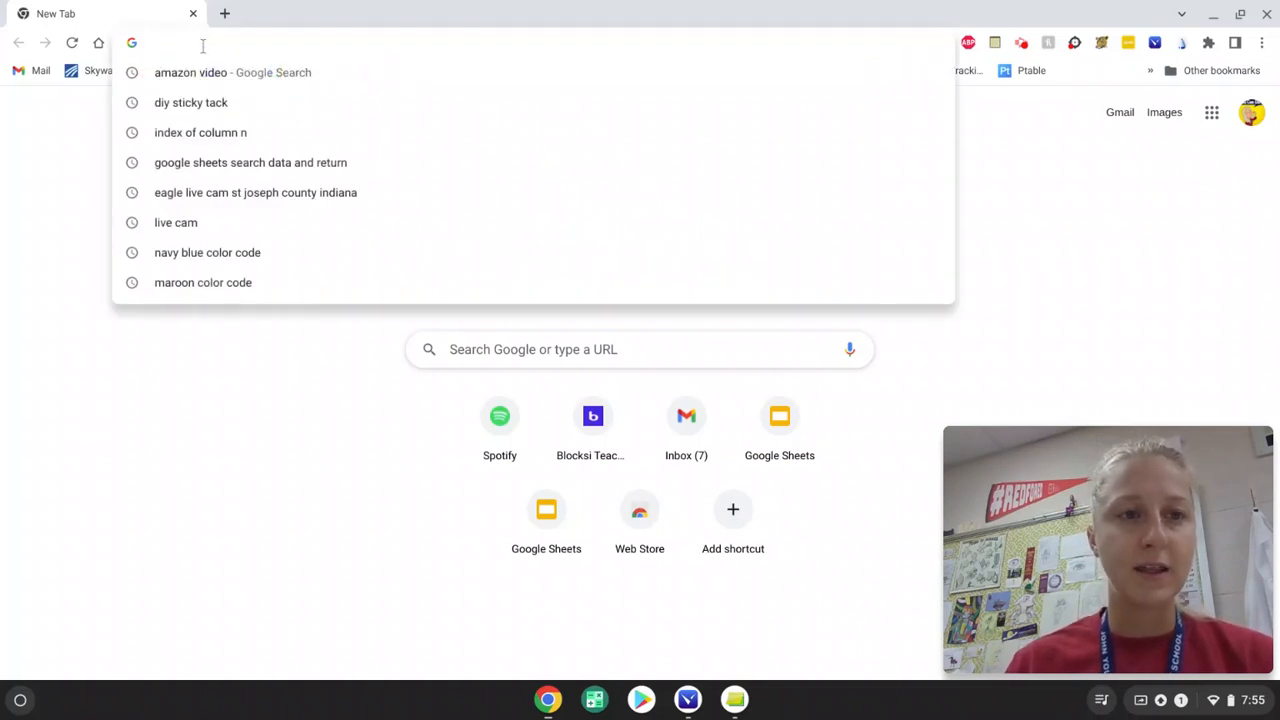
click(174, 431)
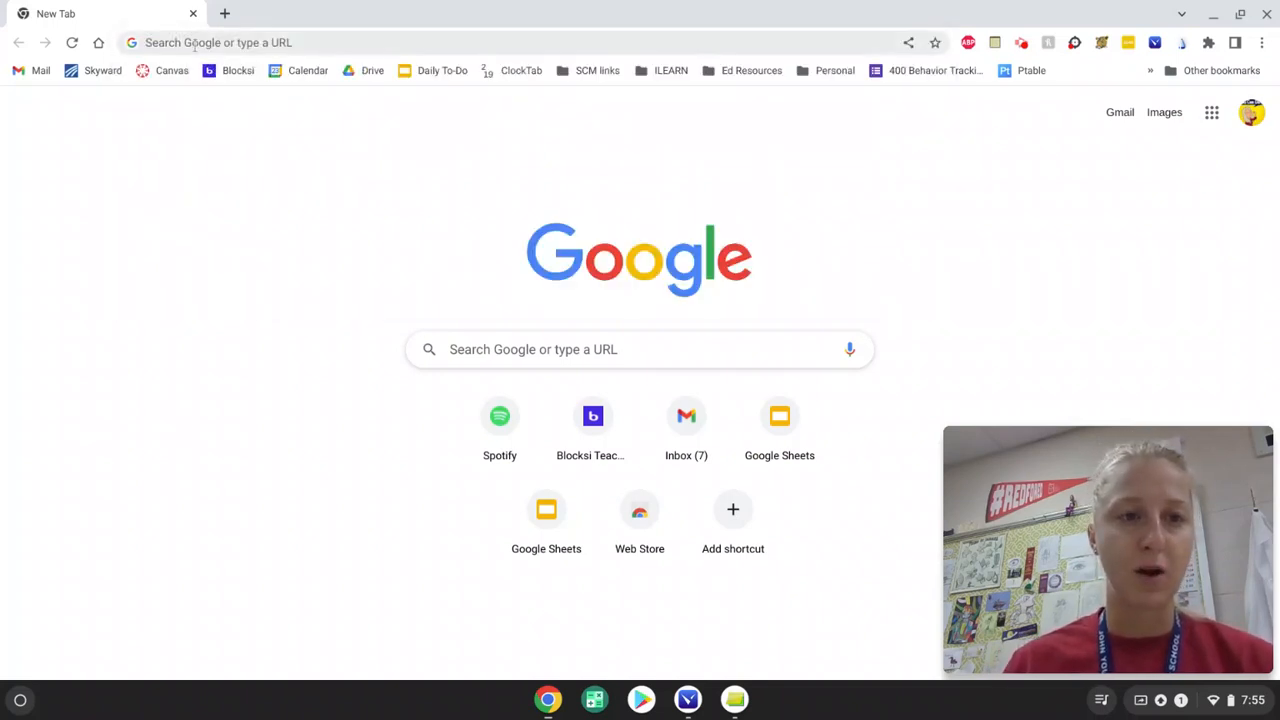
click(192, 43)
text(sheet.s)
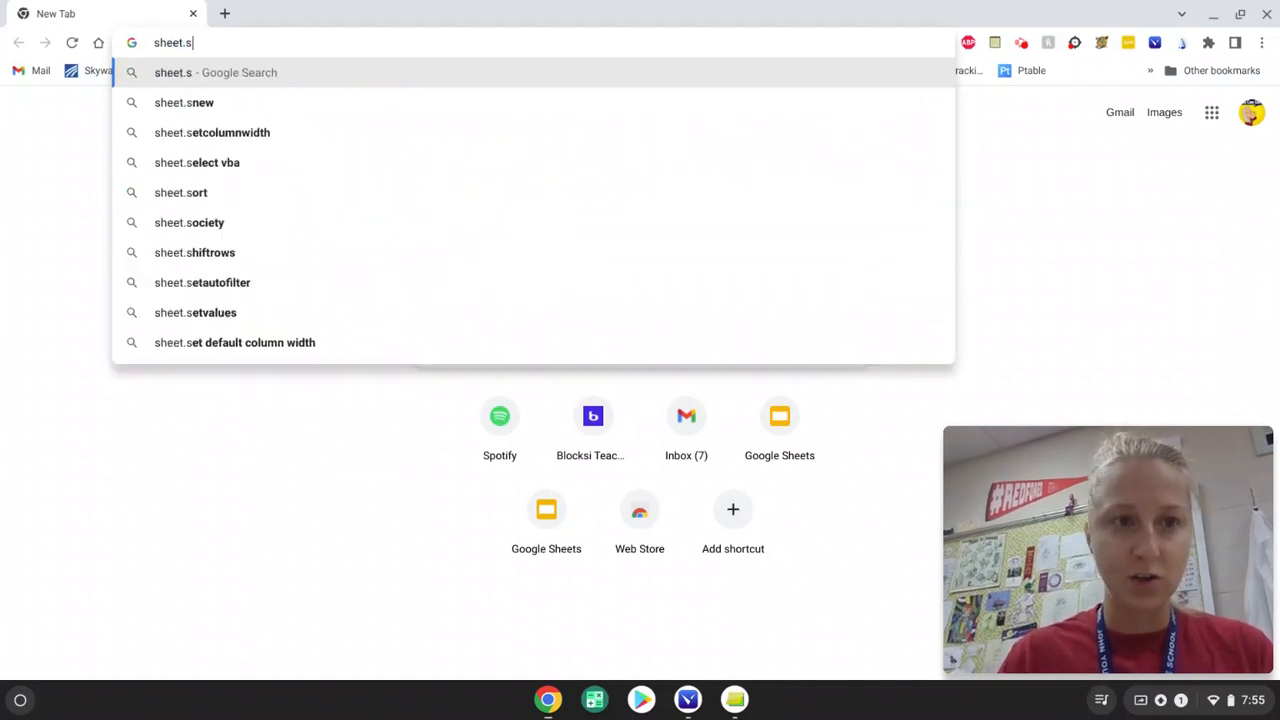
key(BackSpace)
text(new)
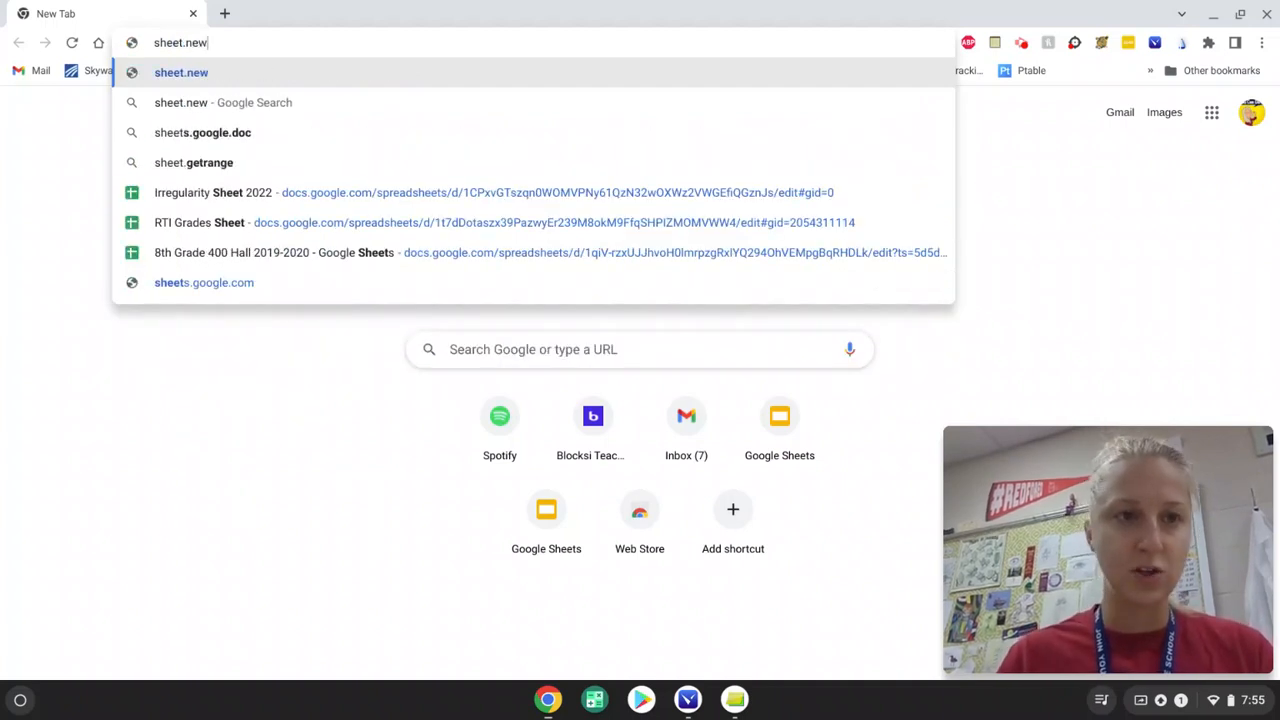
key(Return)
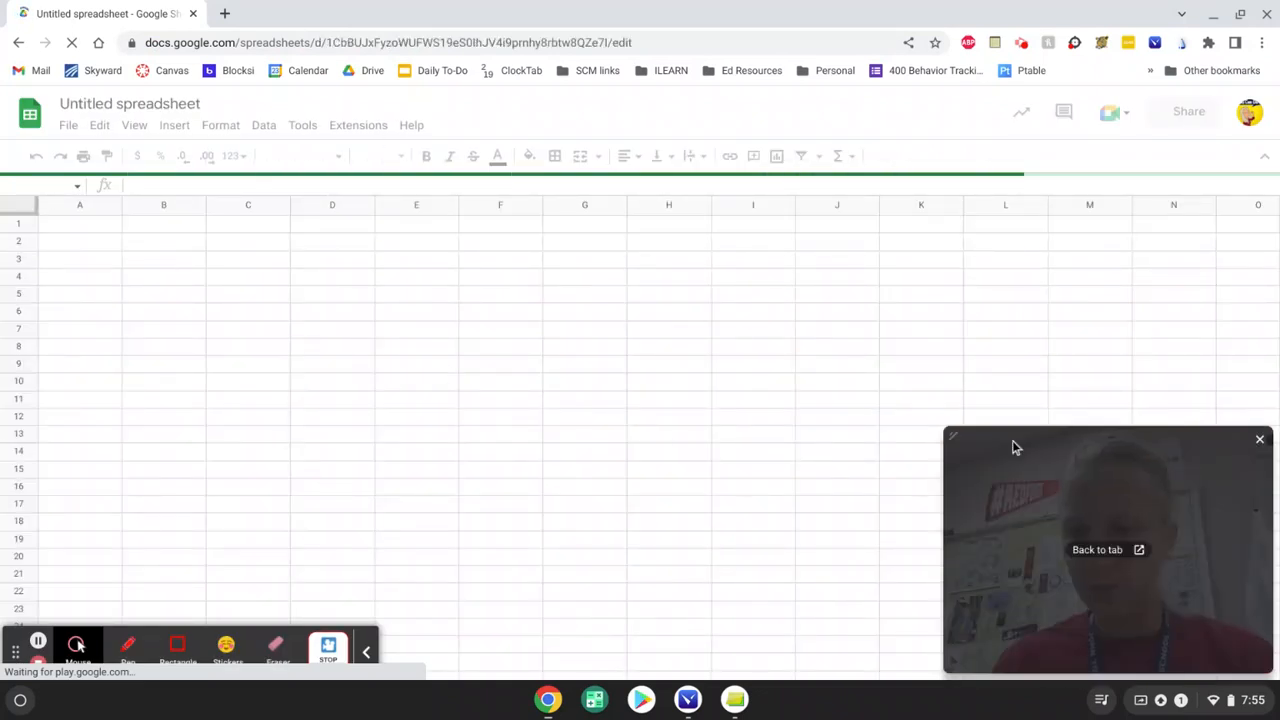
drag(950, 433, 1021, 485)
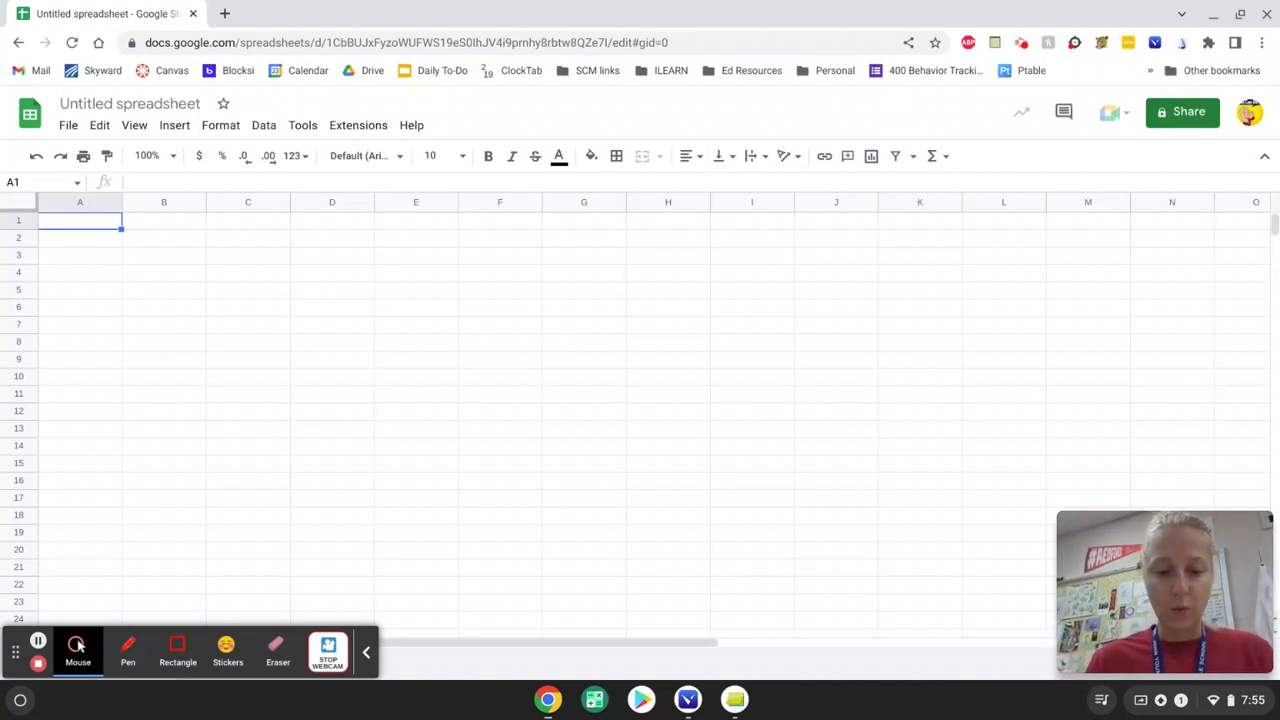
- Enter the column headers Color in A1 and Frequency in B1
text(Color)
key(Tab)
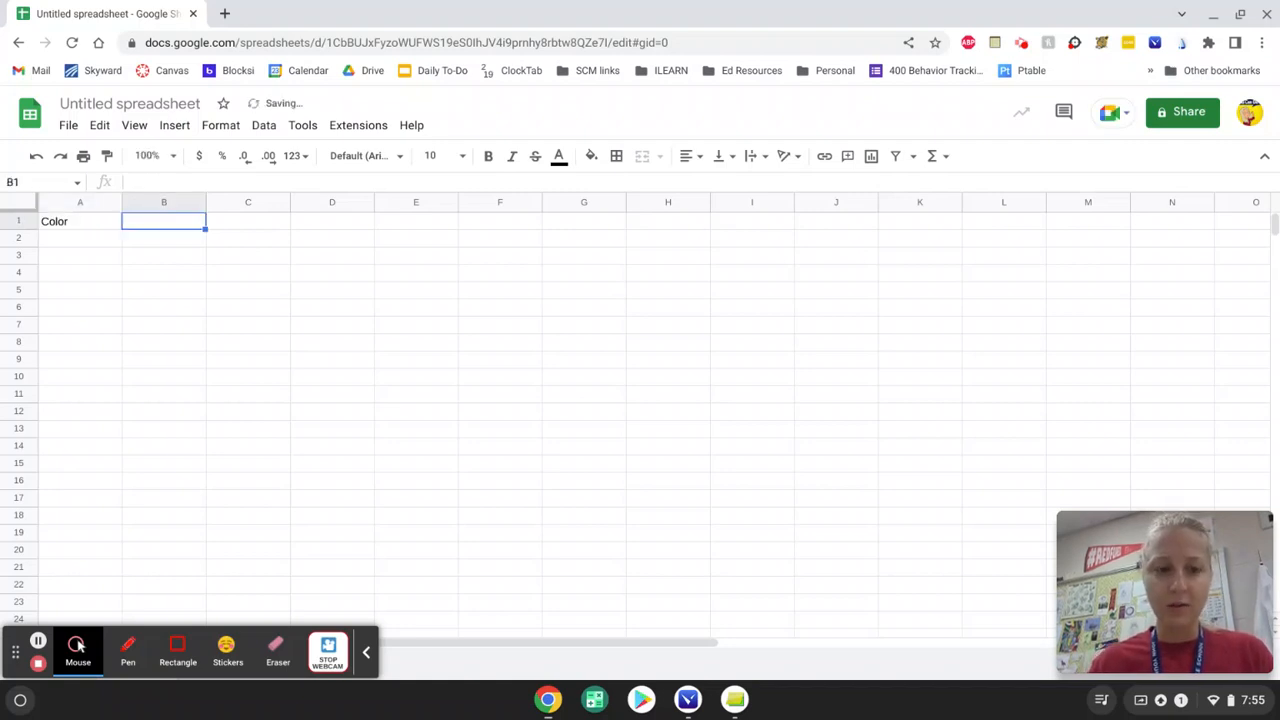
text(Frequ)
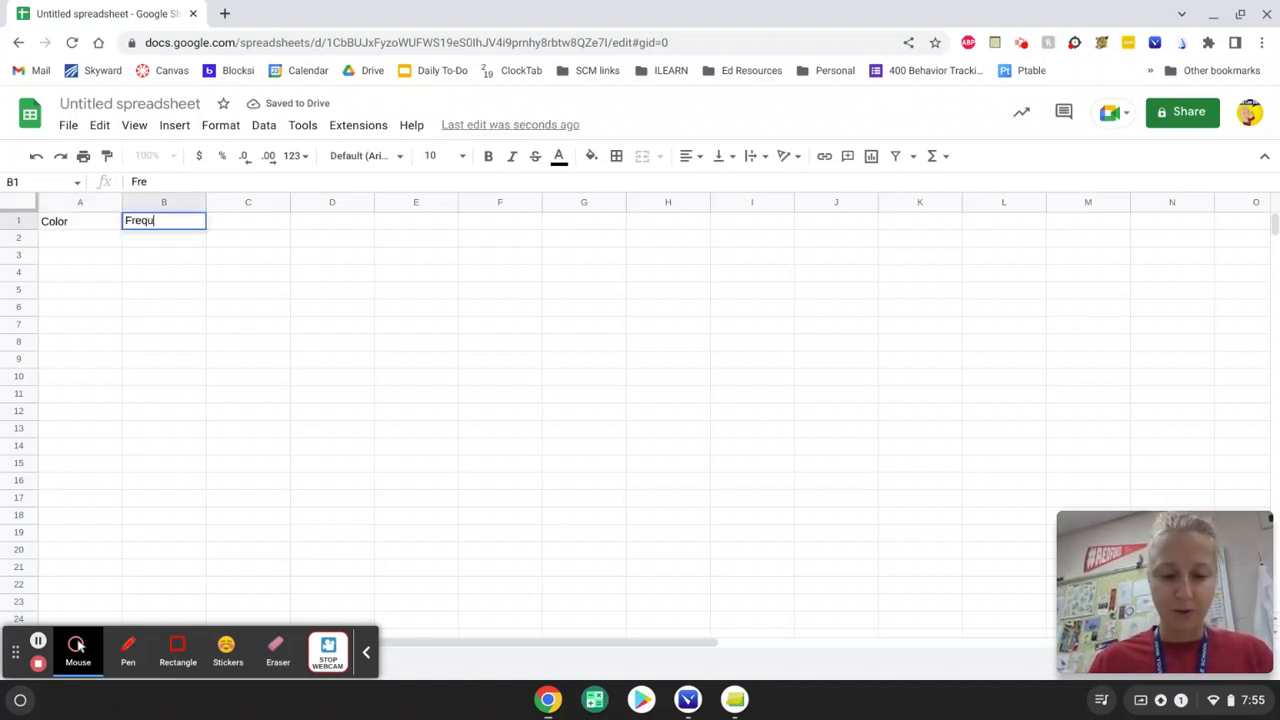
text(ency)
key(Return)
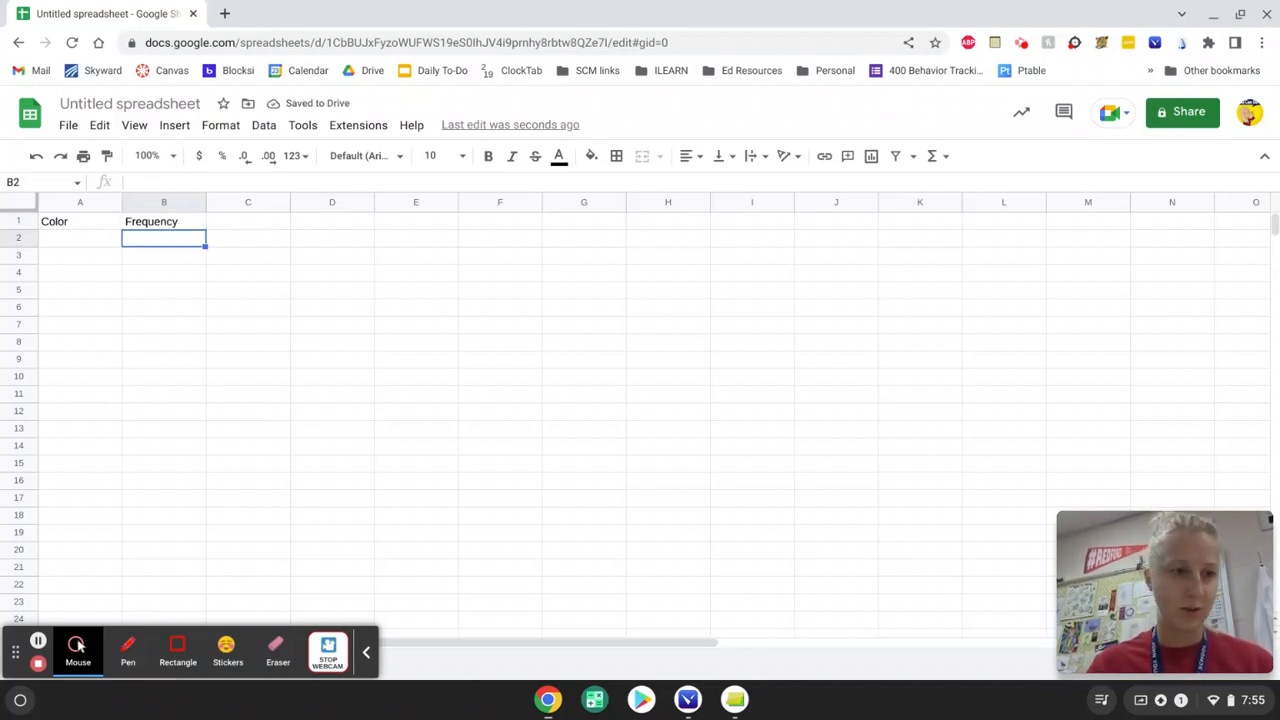
- List the colors red, orange, Yellow, Green and Purple in cells A2 through A6 under the Color header
click(102, 240)
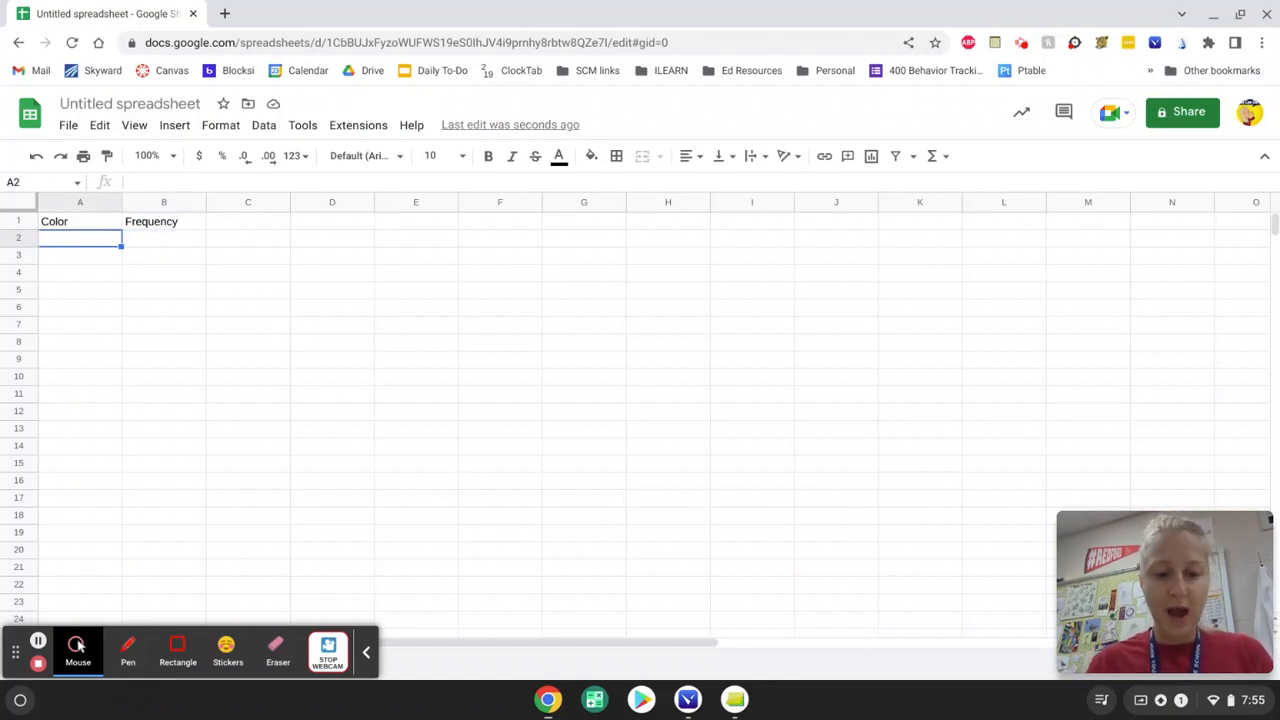
text(red)
key(Return)
text(ora)
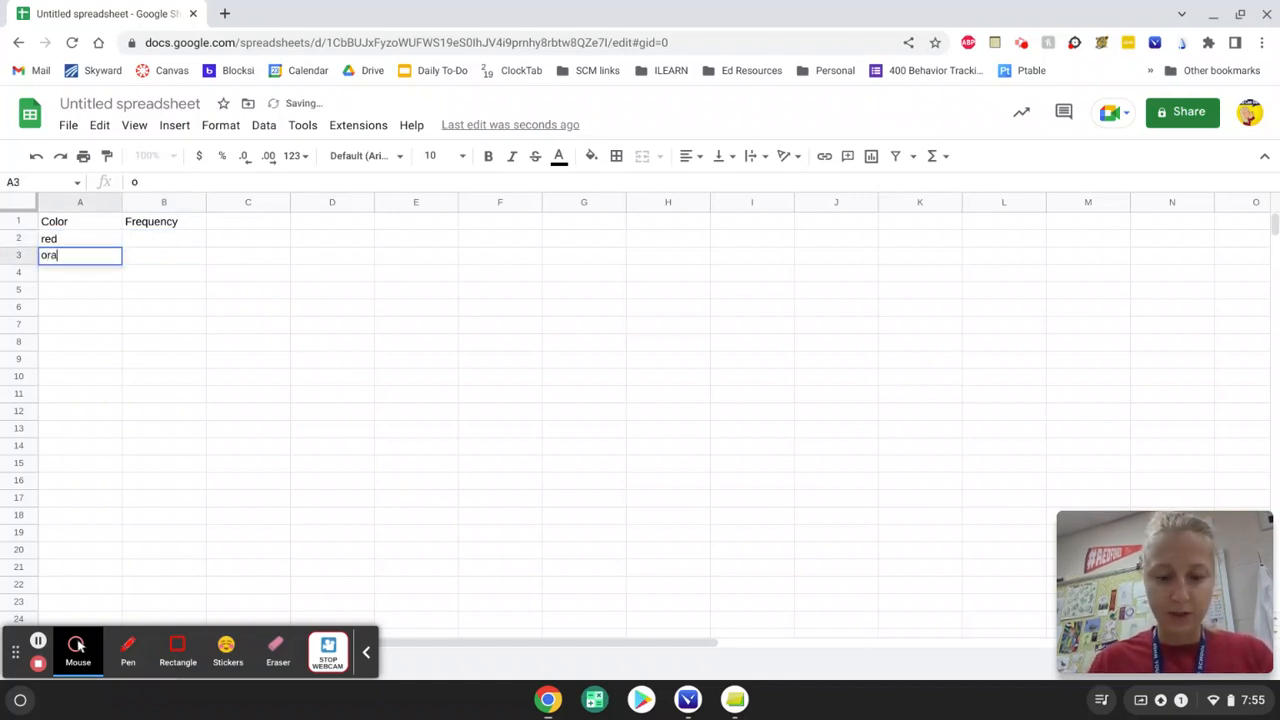
text(nge)
key(Return)
text(Yellow)
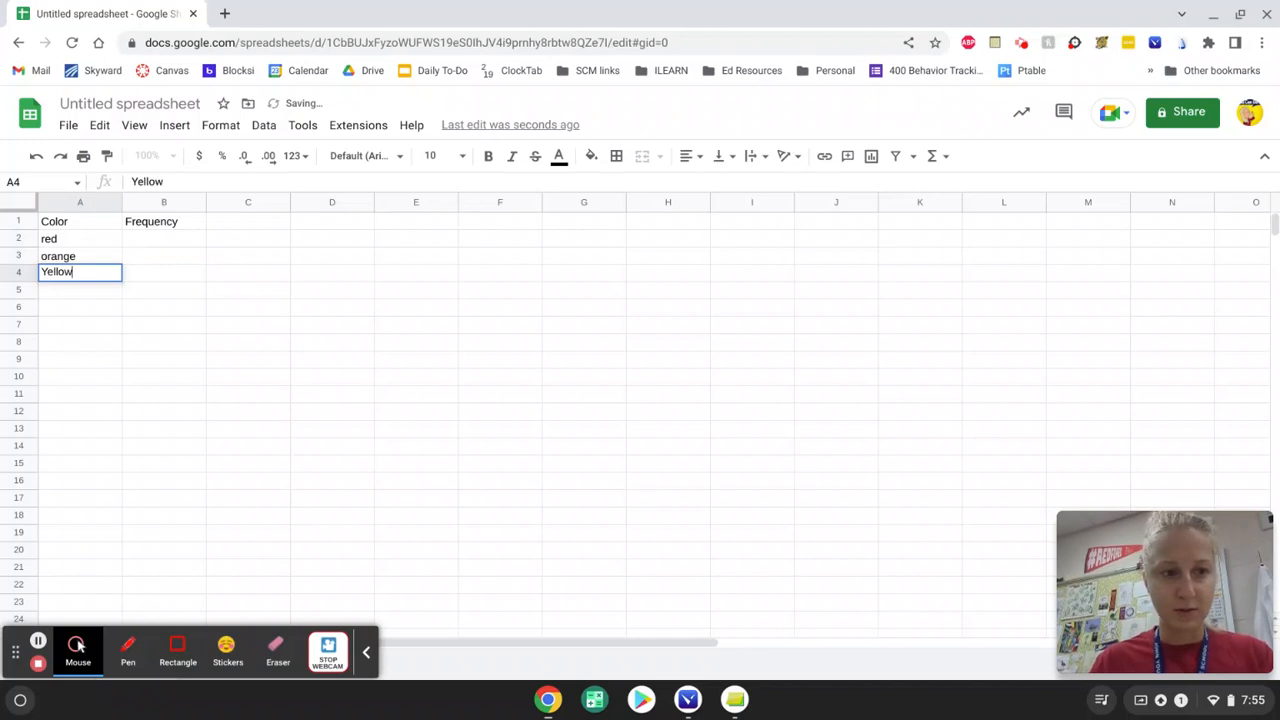
key(Return)
text(Green)
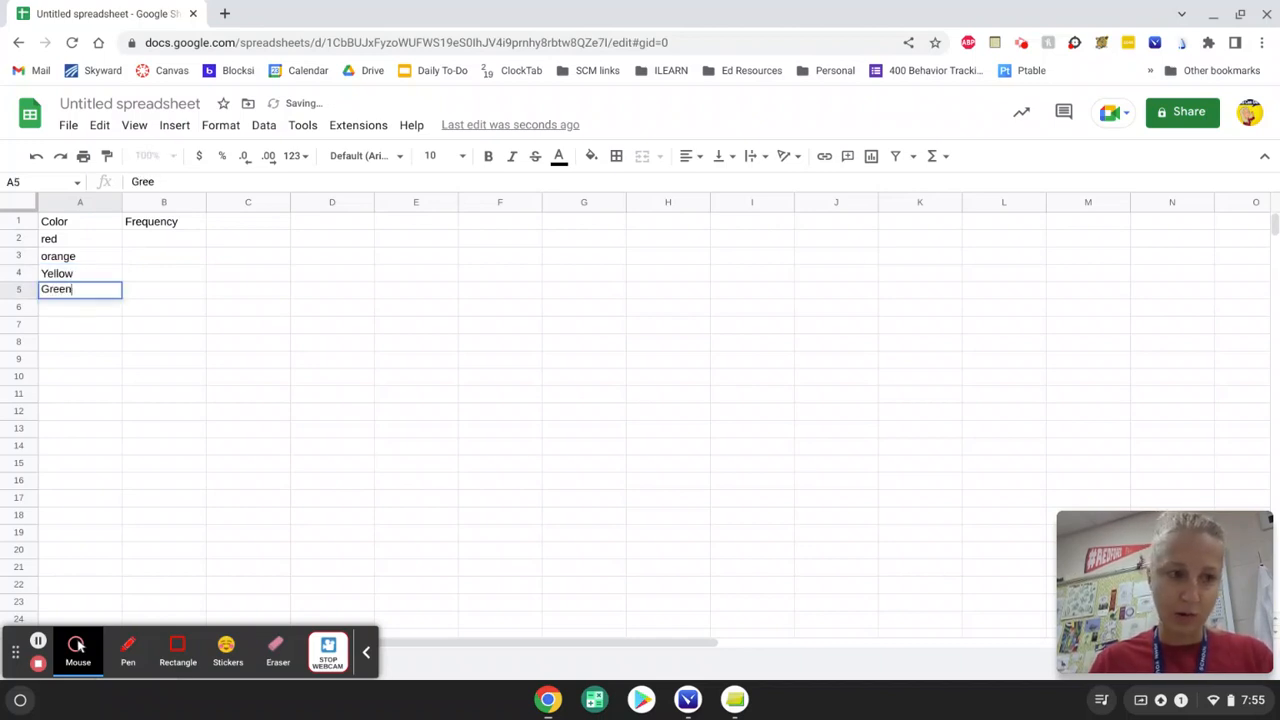
key(Return)
text(Purple)
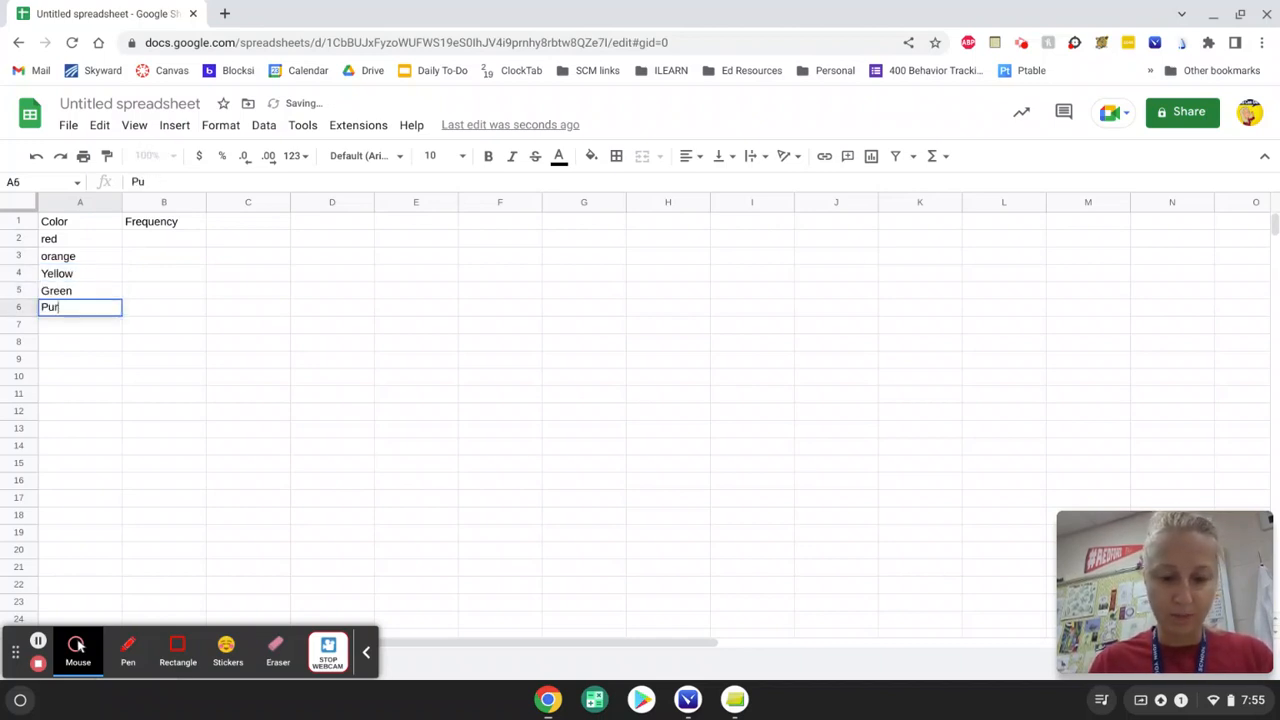
- Capitalize the first two color names so that A2 reads Red and A3 reads Orange
click(48, 241)
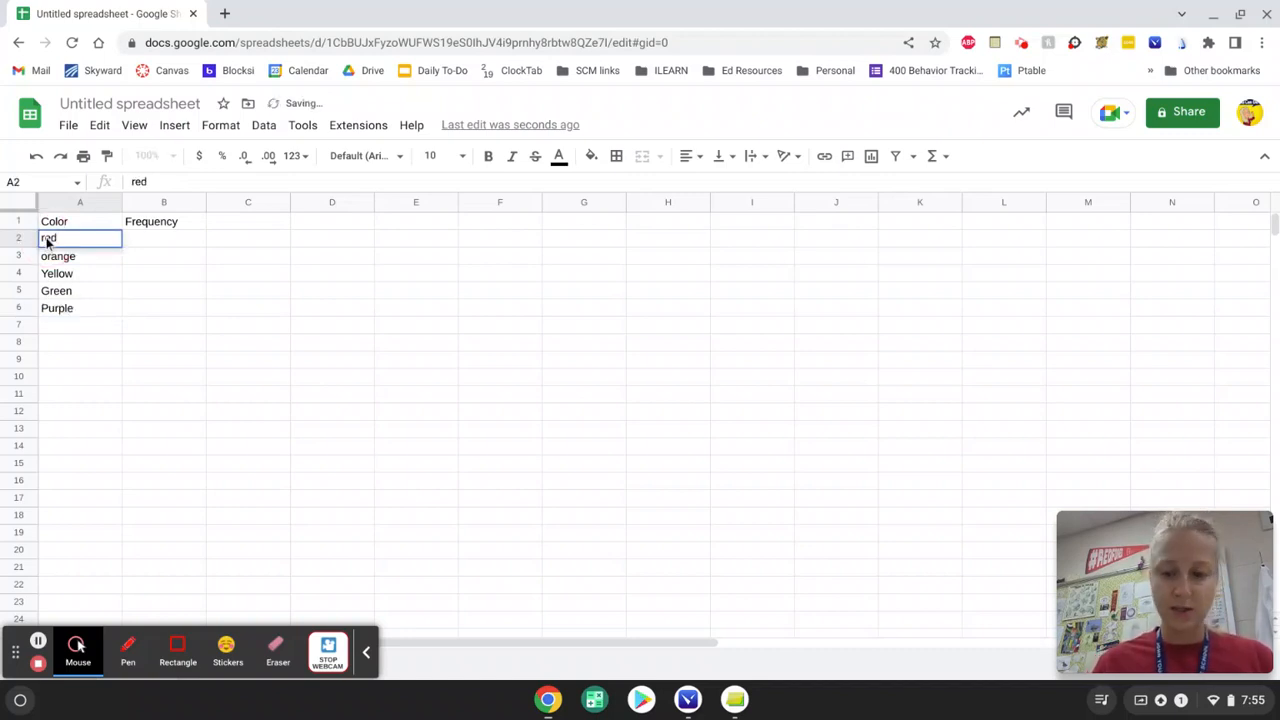
text(Red)
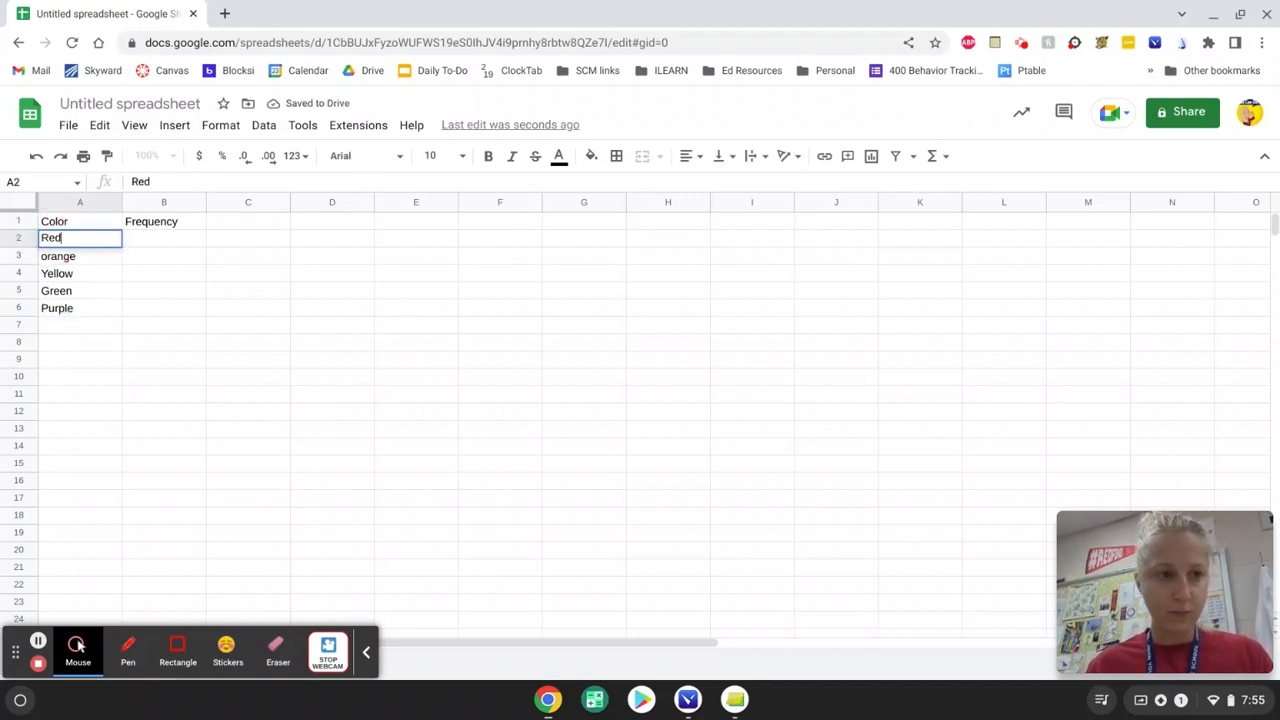
double_click(55, 263)
key(Home)
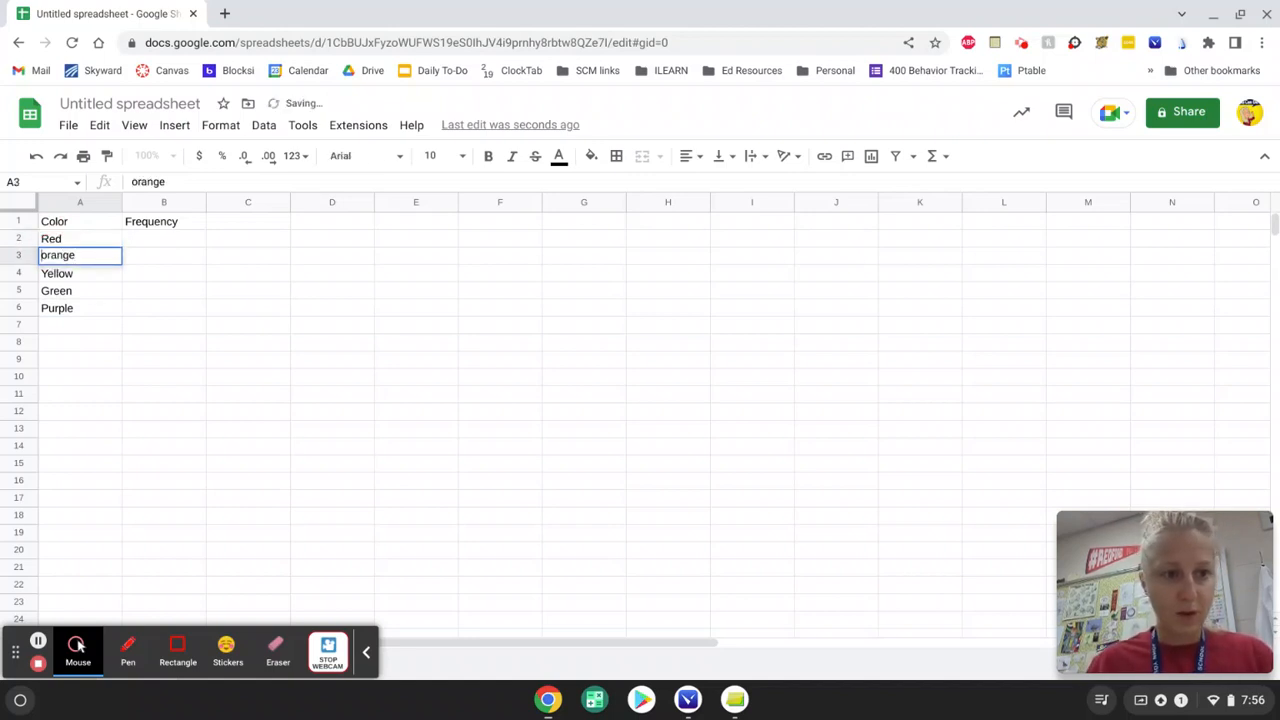
key(Delete)
text(O)
key(Return)
click(137, 308)
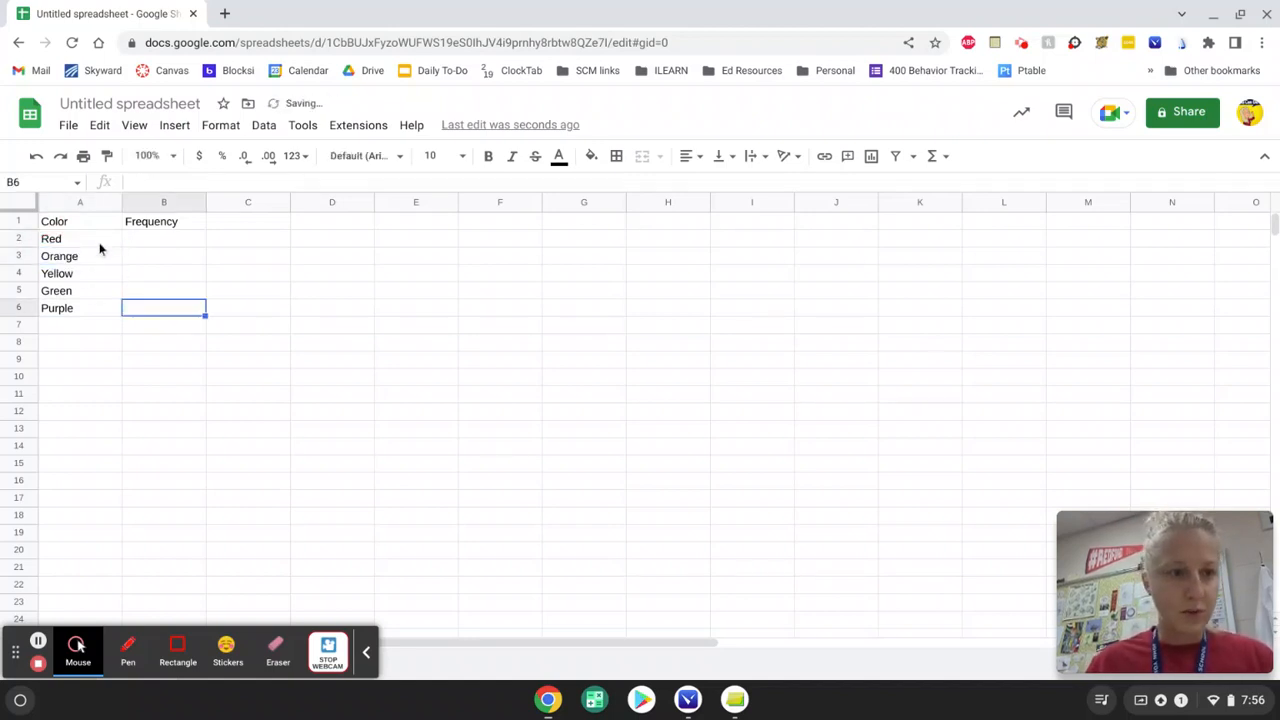
click(74, 216)
drag(74, 228, 77, 309)
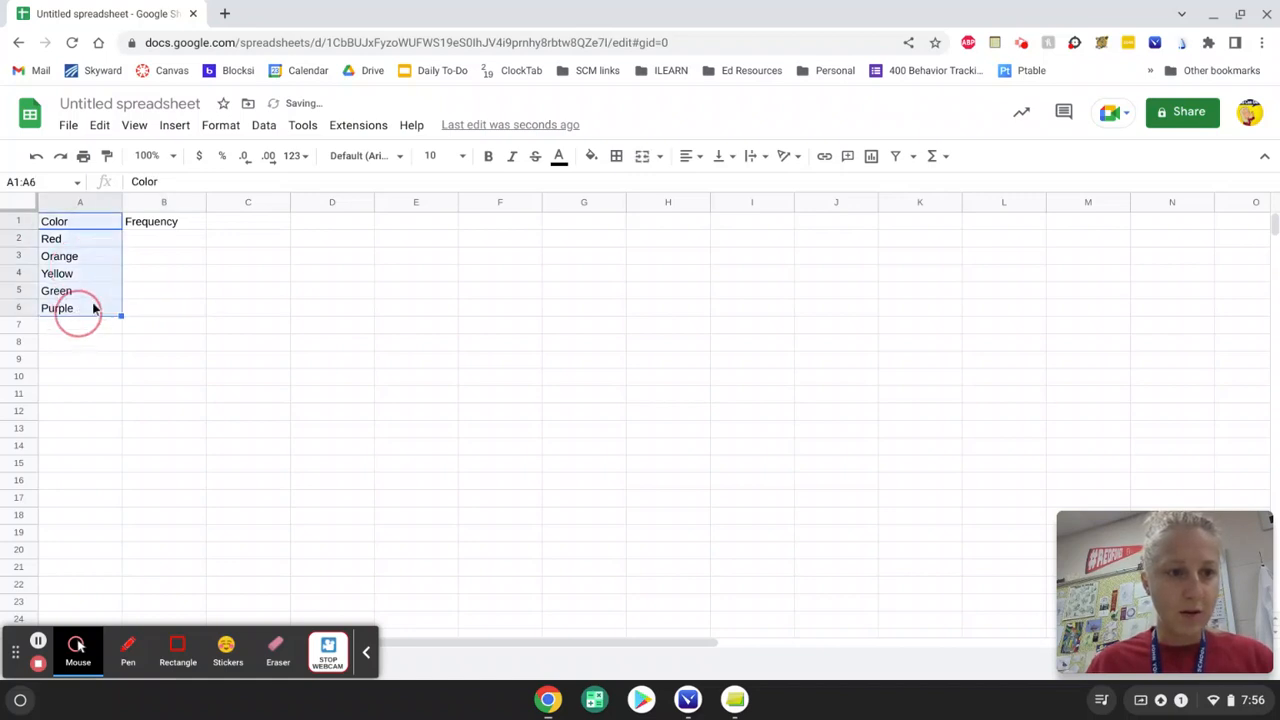
click(167, 226)
- Enter the frequencies 2, 3, 1, 4 and 4 in cells B2 through B6, matching the listed colors
click(152, 245)
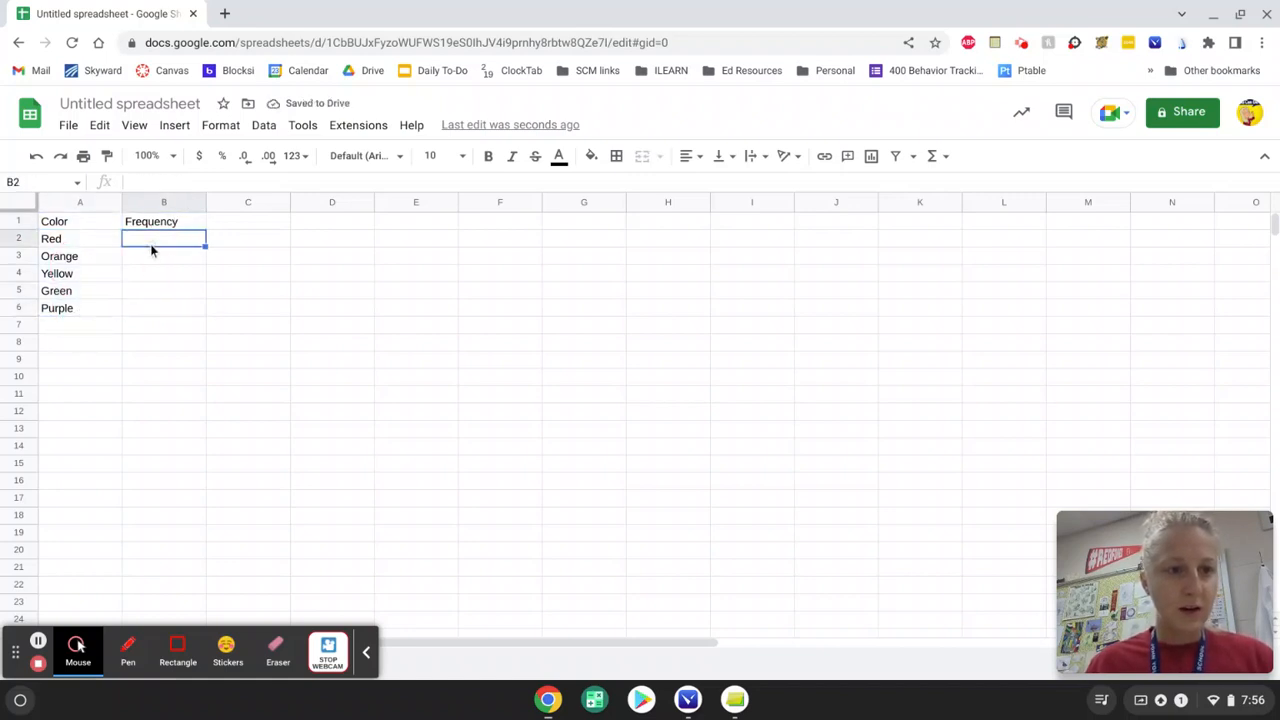
text(2)
key(Return)
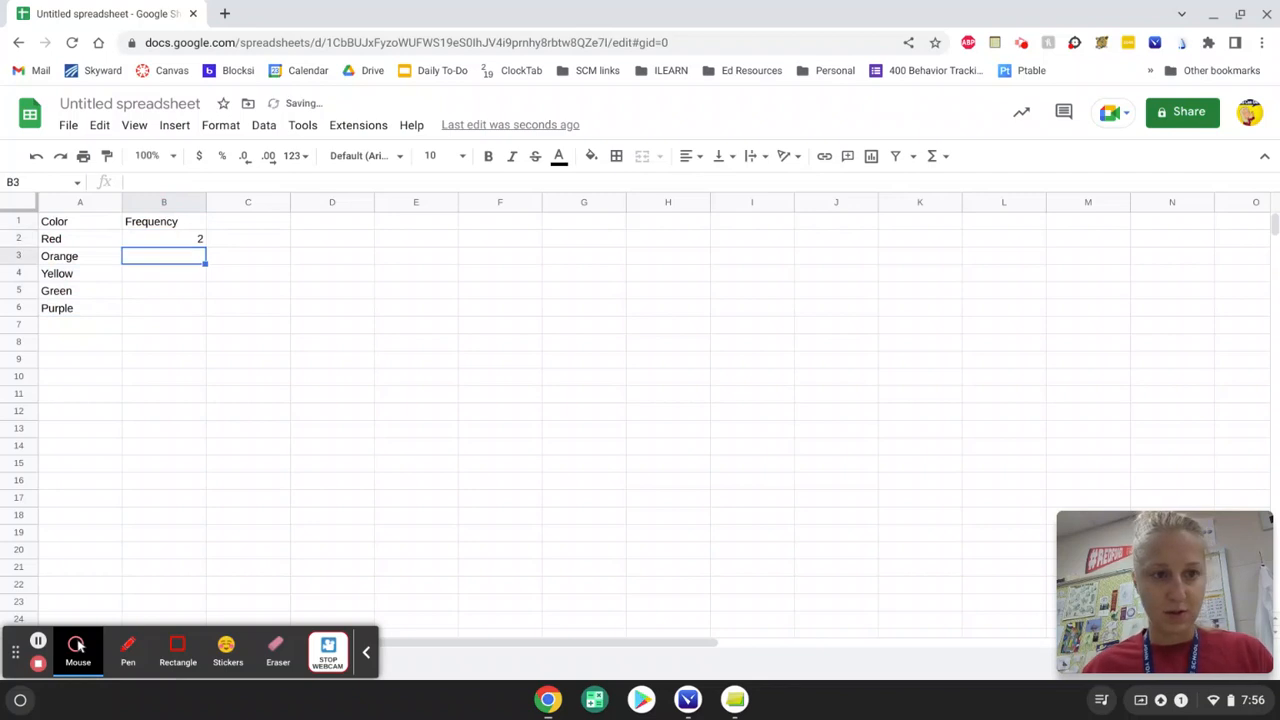
text(3)
key(Return)
text(4)
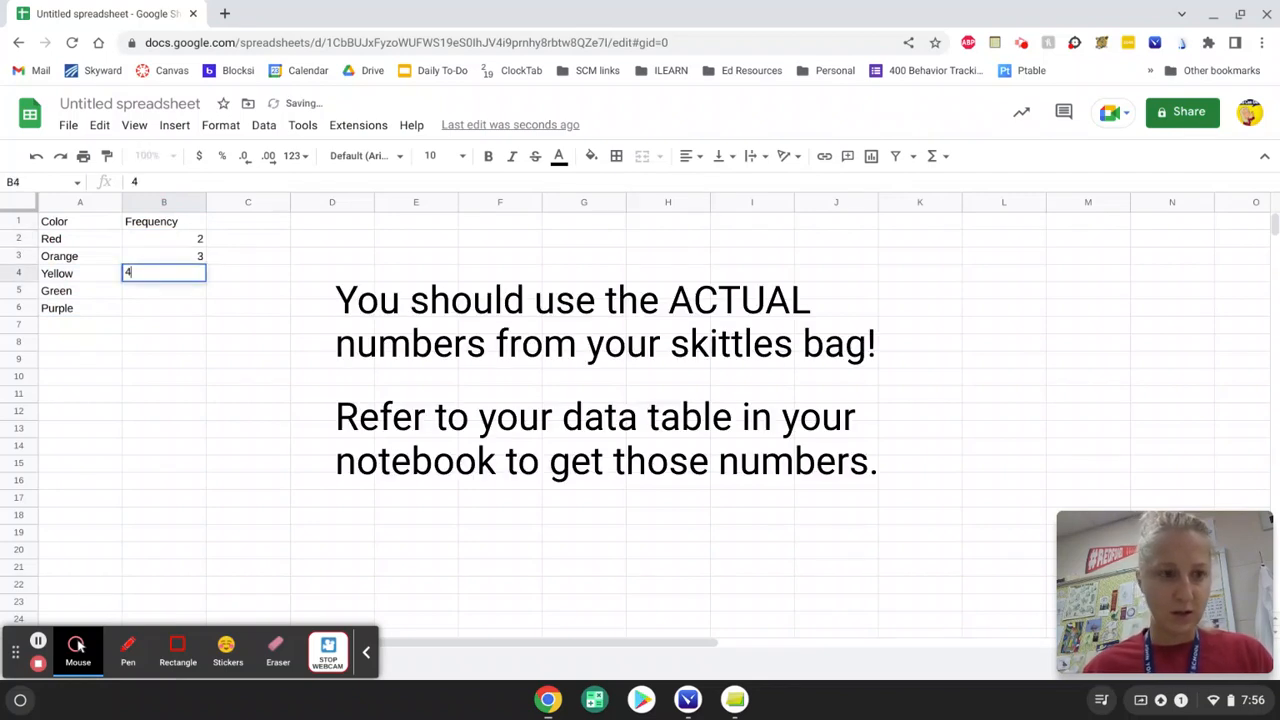
key(BackSpace)
text(1)
key(Return)
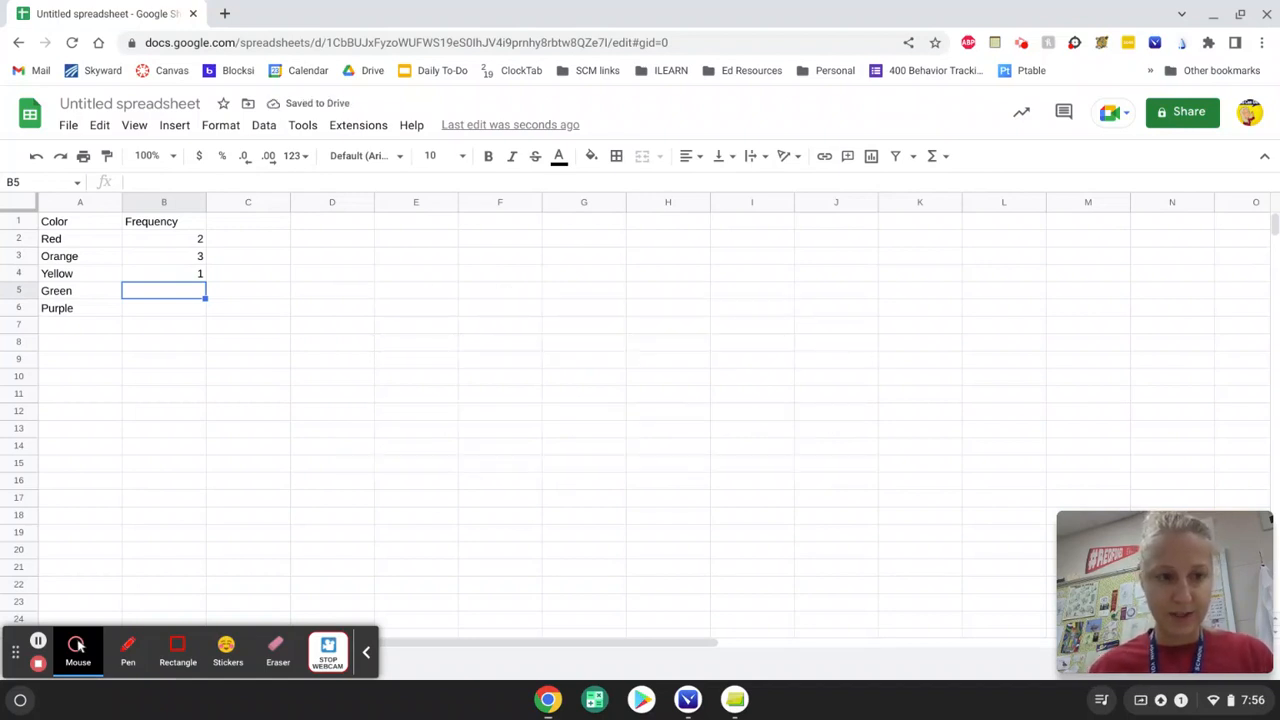
text(4)
key(Return)
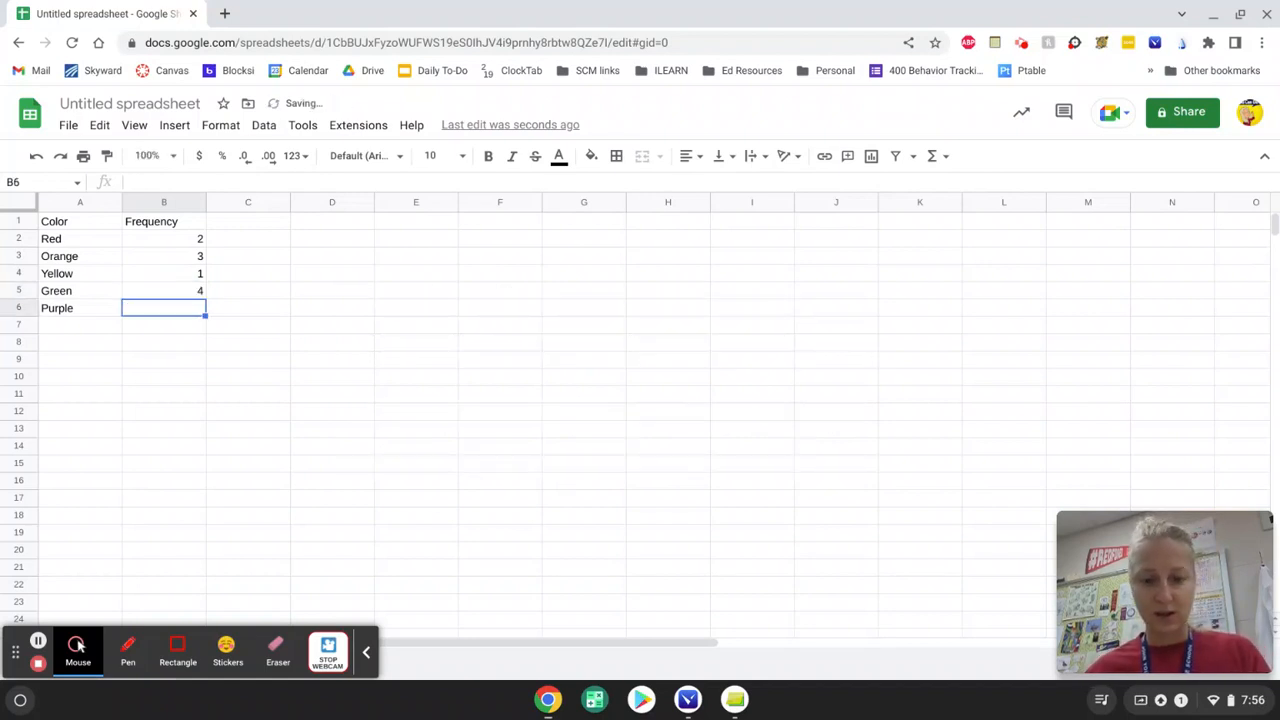
text(4)
key(Return)
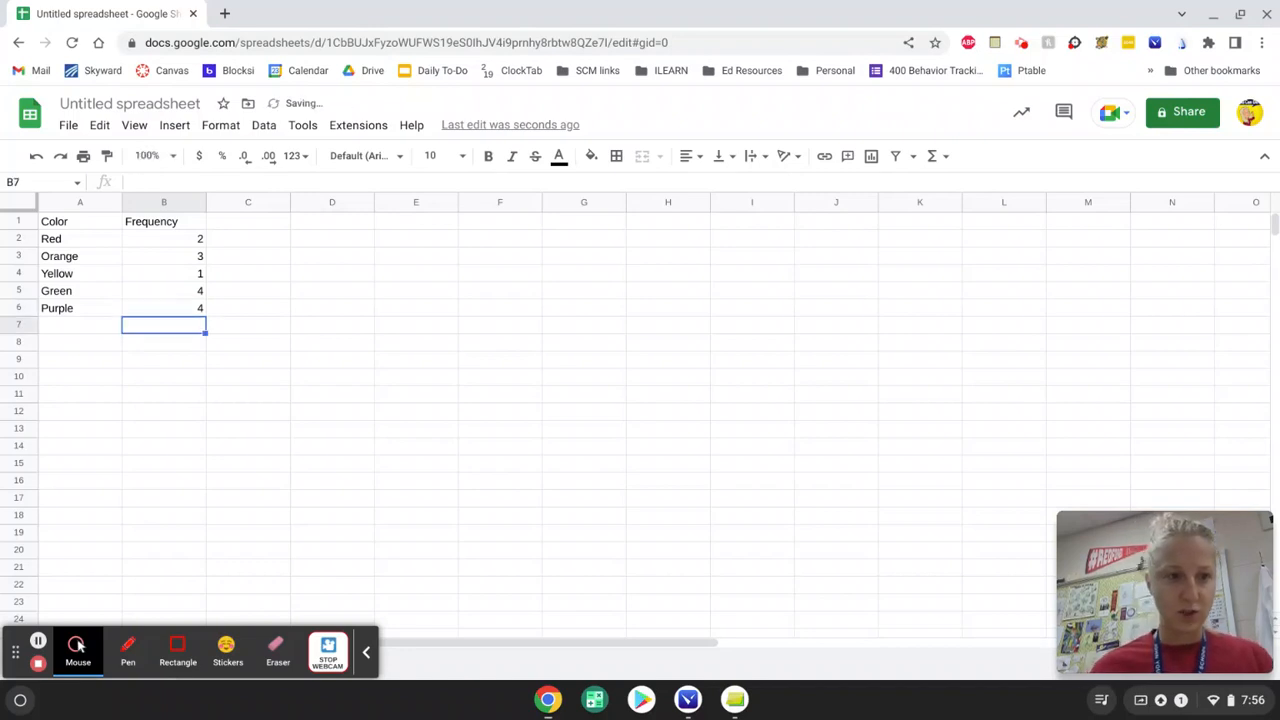
click(288, 435)
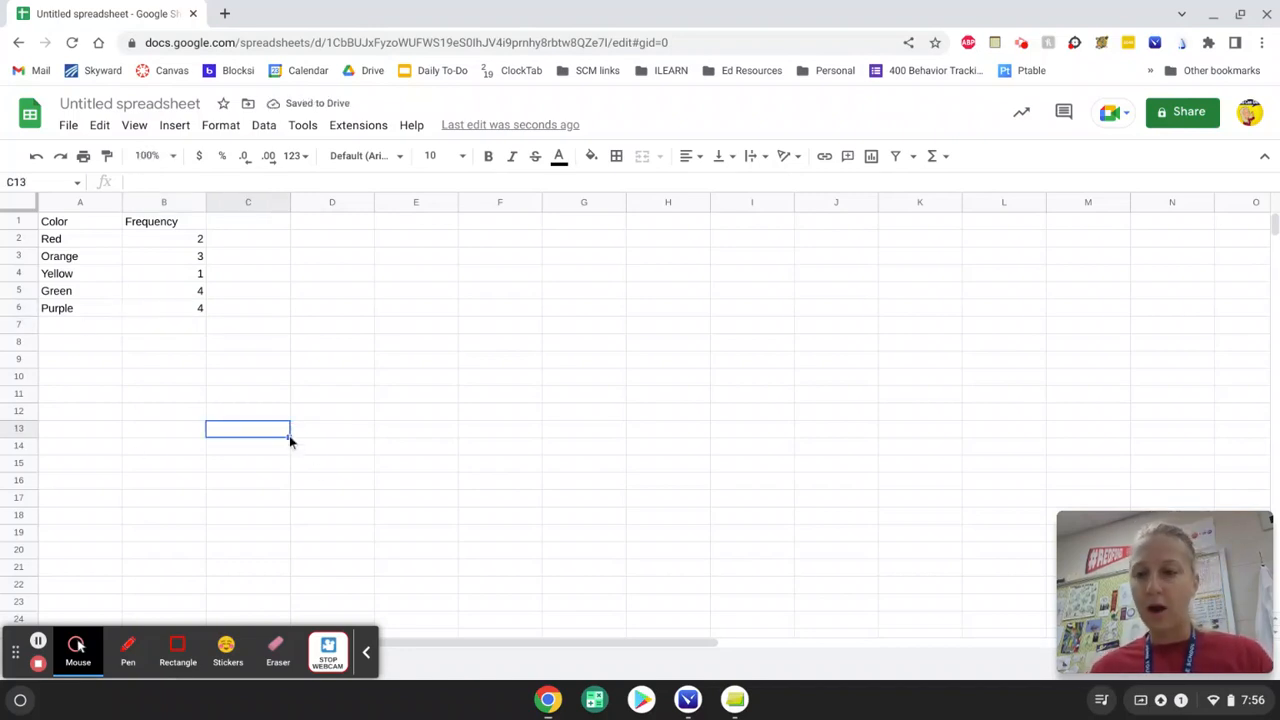
- Change the frequency for Purple in B6 to 3
click(192, 311)
text(3)
click(240, 362)
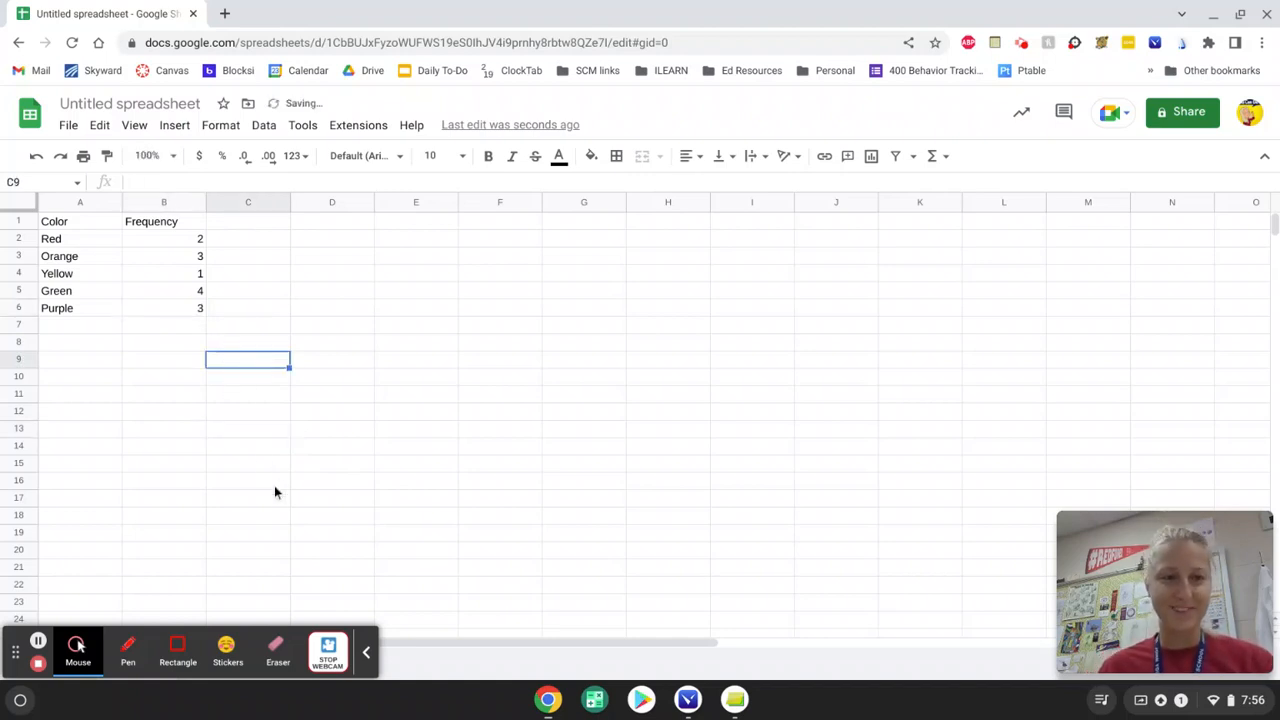
drag(70, 224, 187, 311)
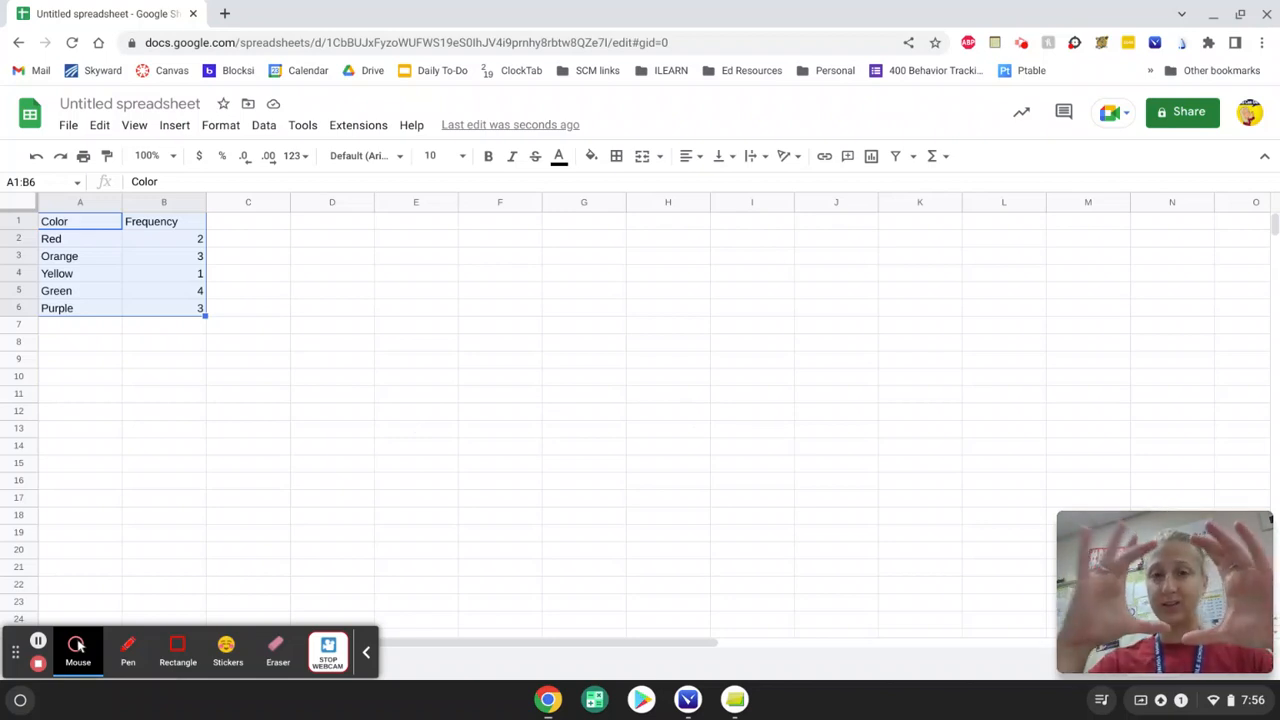
click(352, 436)
drag(96, 241, 94, 314)
click(136, 389)
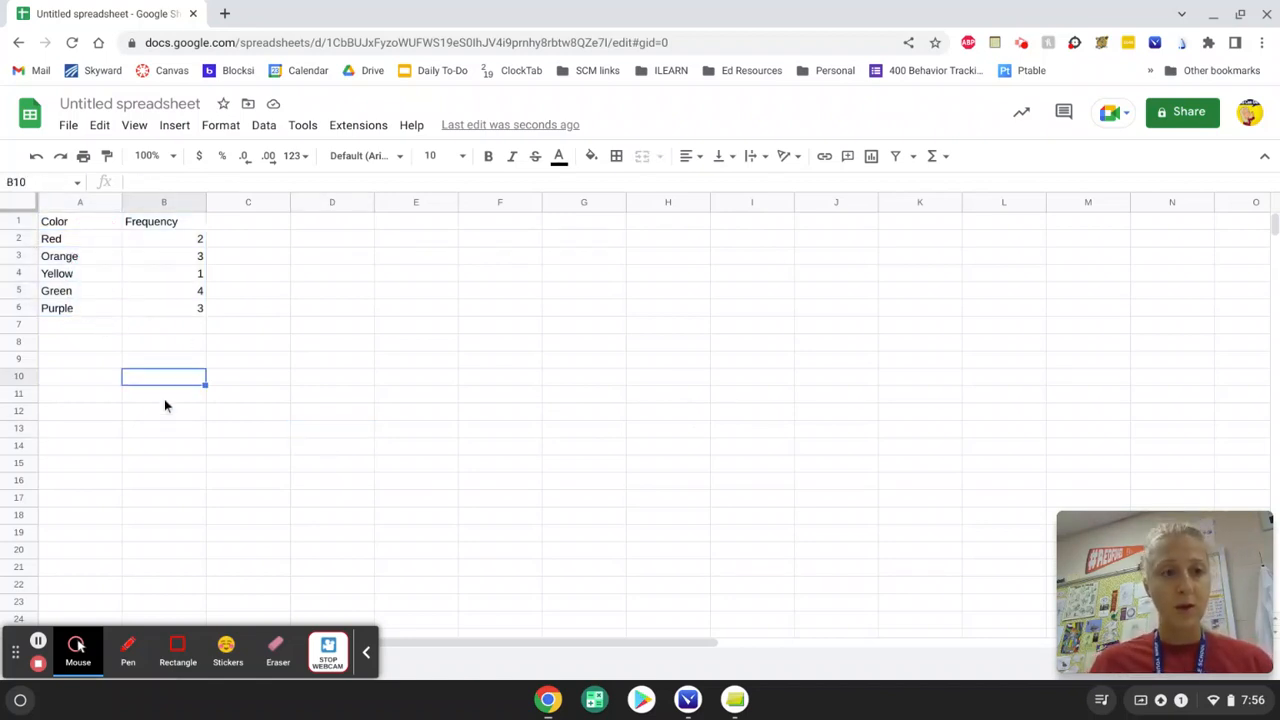
click(236, 381)
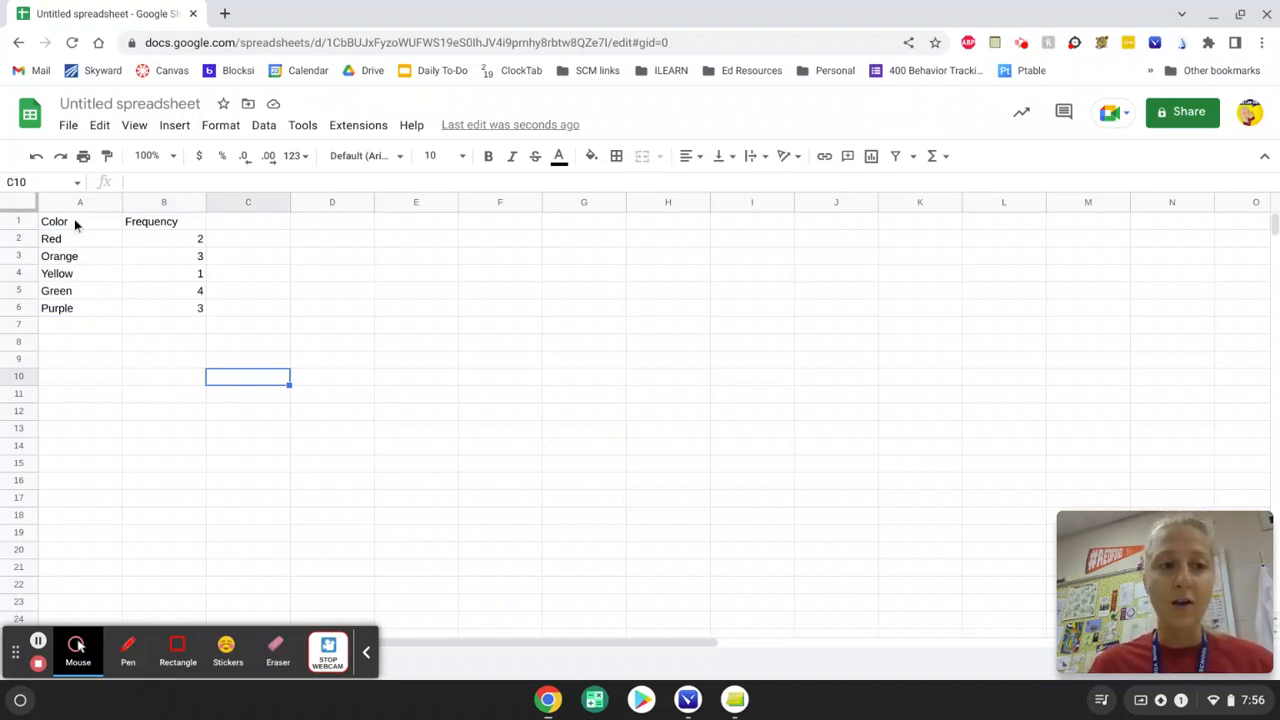
- Insert a chart from the data in A1:B6 and set its type to Pie chart
drag(74, 221, 175, 310)
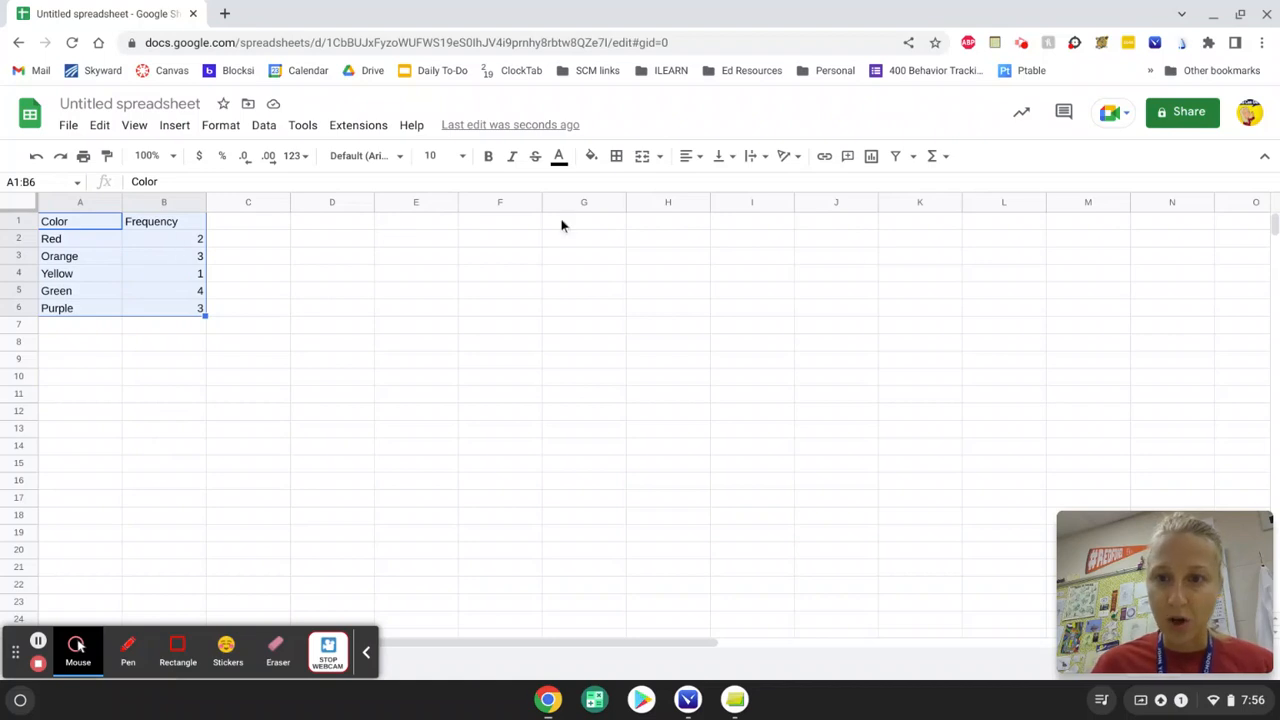
click(872, 157)
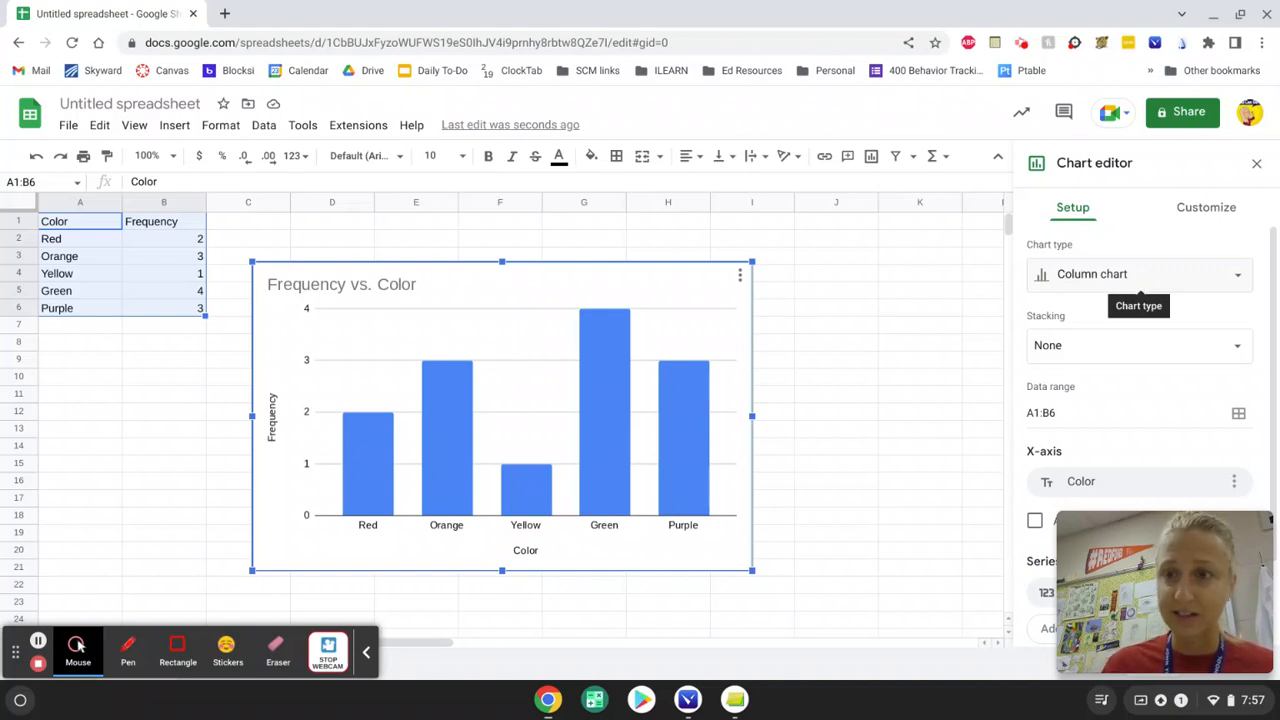
click(1060, 279)
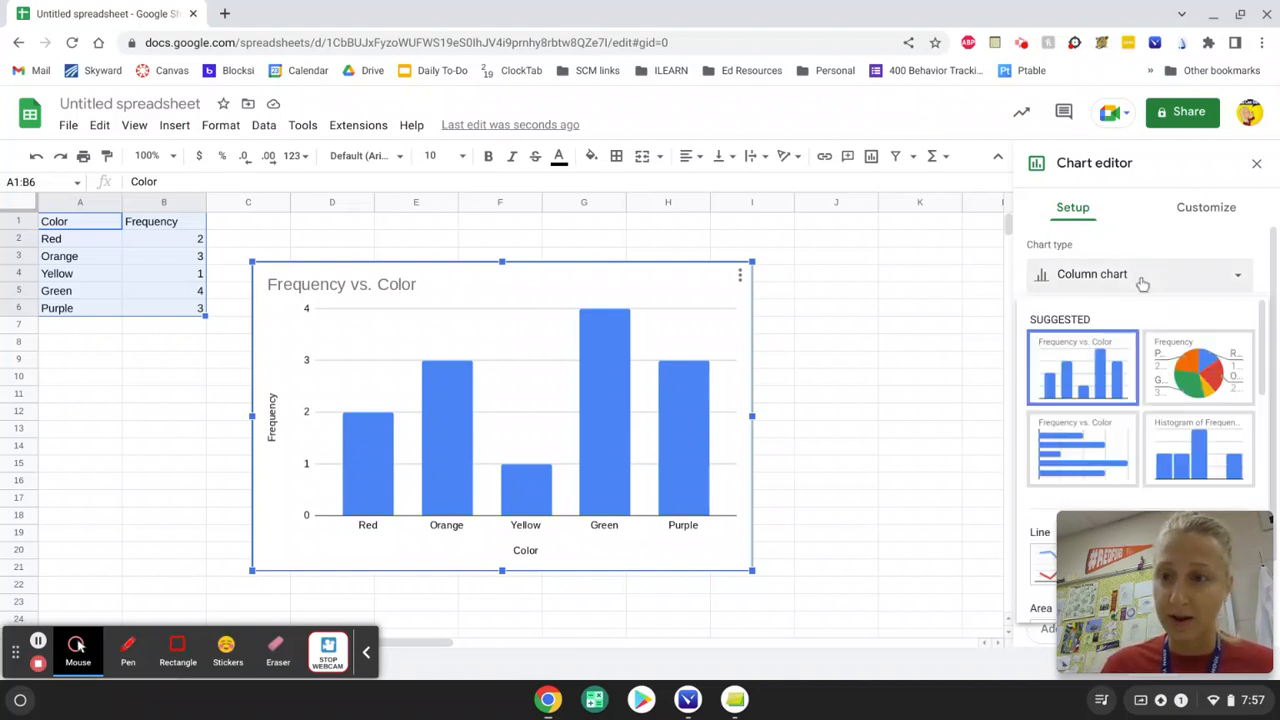
click(1199, 362)
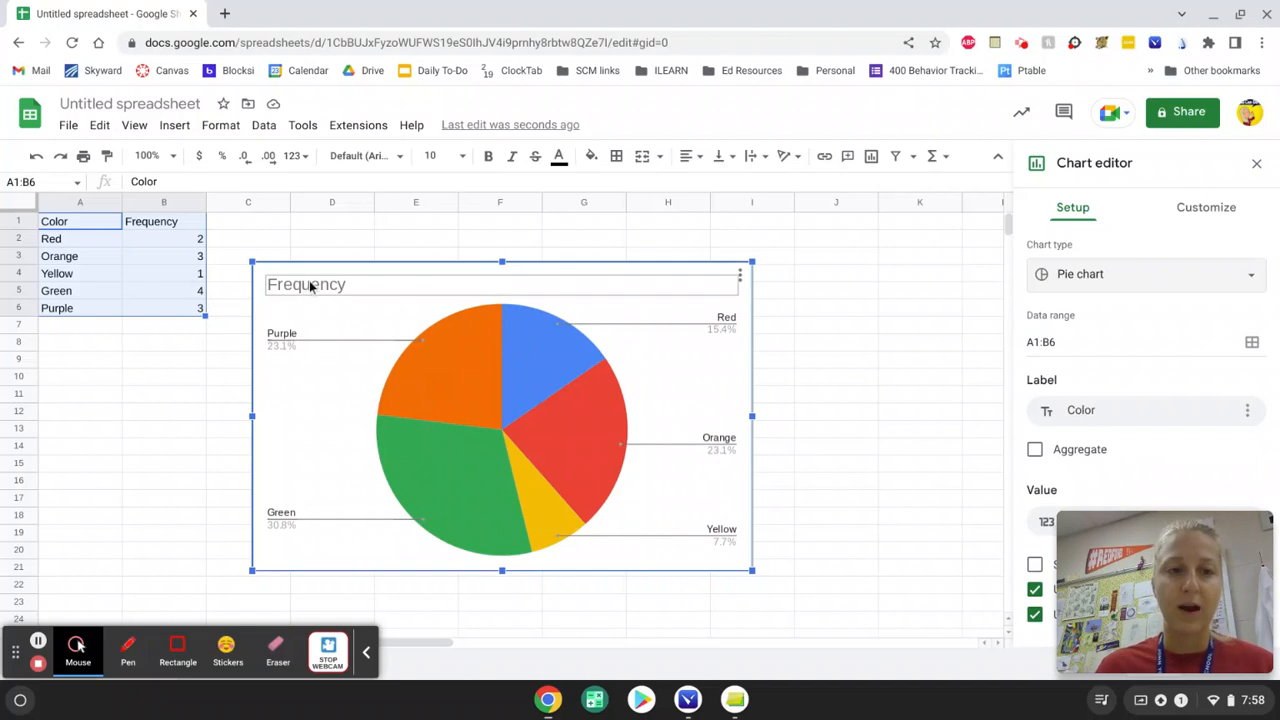
- Change the pie chart's title to "Frequency of Skittle Colors" and leave the chart editor
double_click(310, 287)
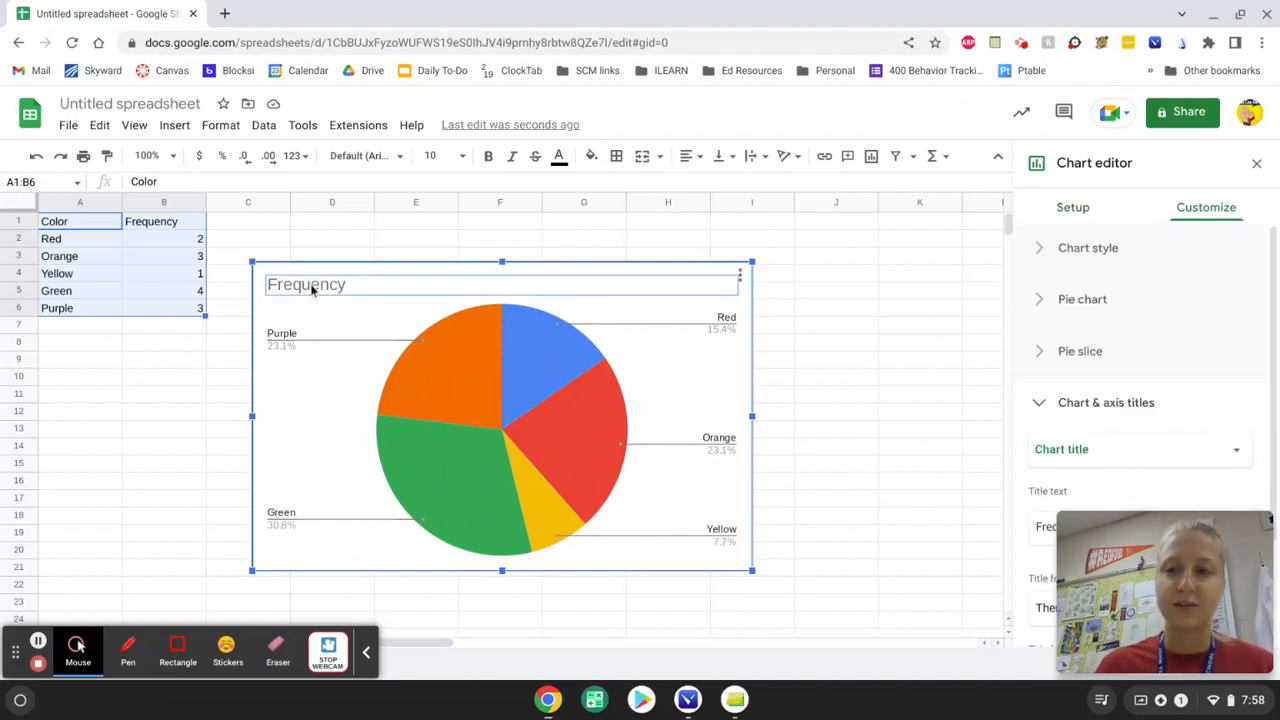
click(322, 287)
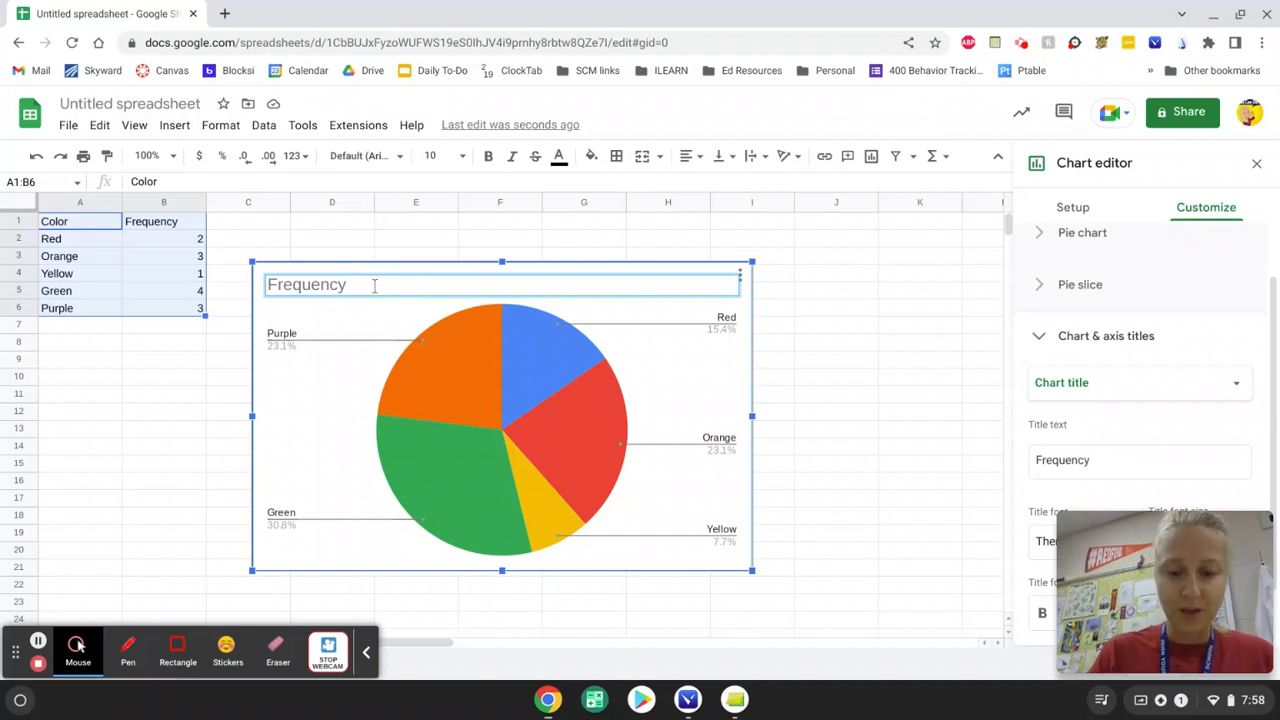
text(of Ski)
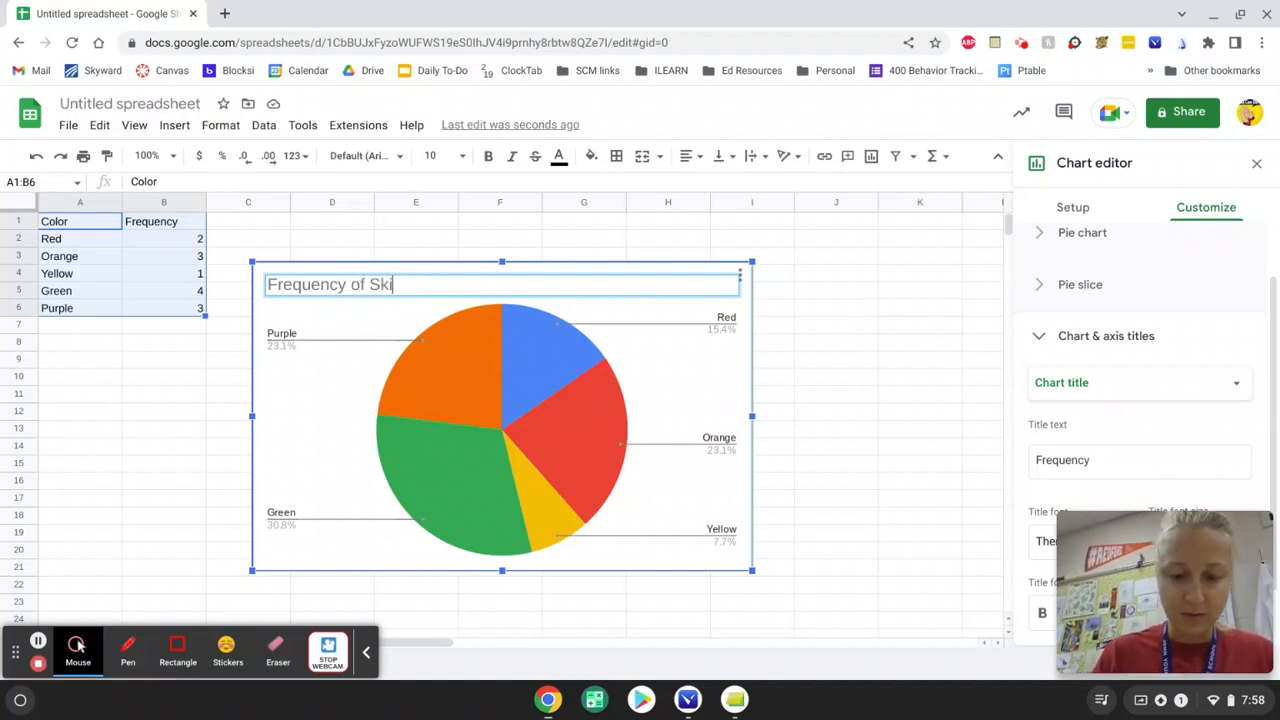
text(ttle c)
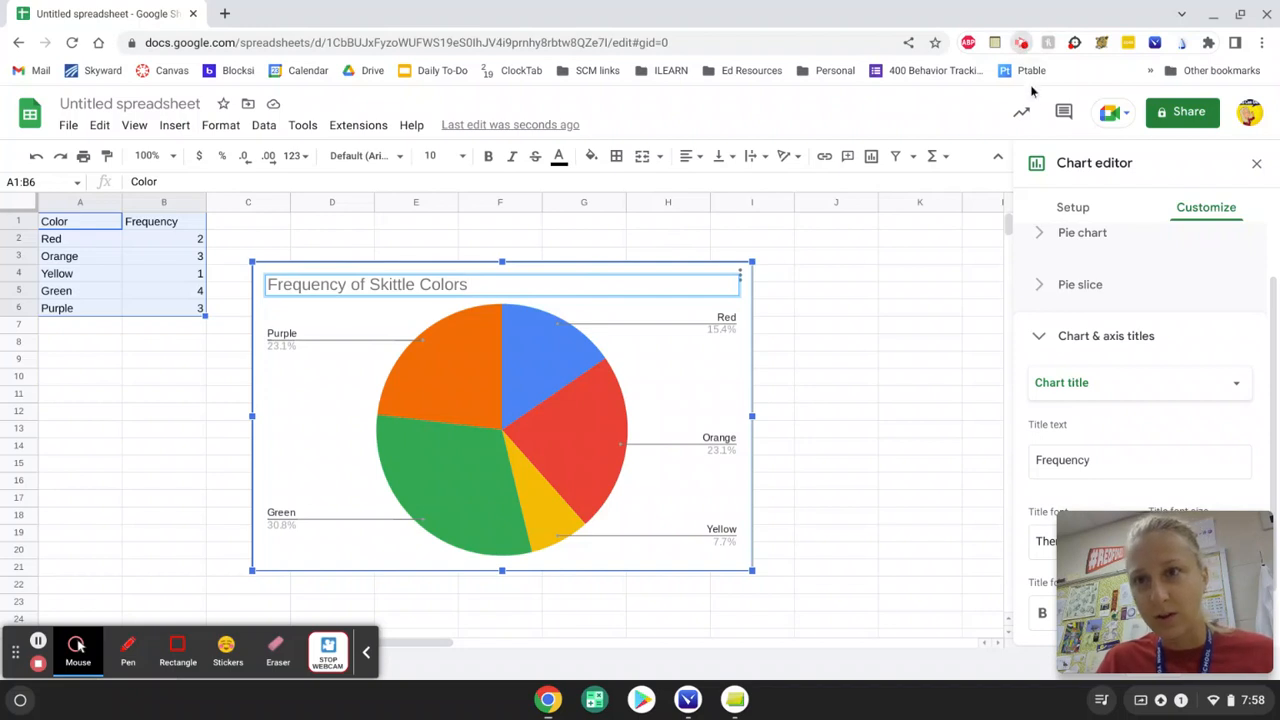
click(1020, 43)
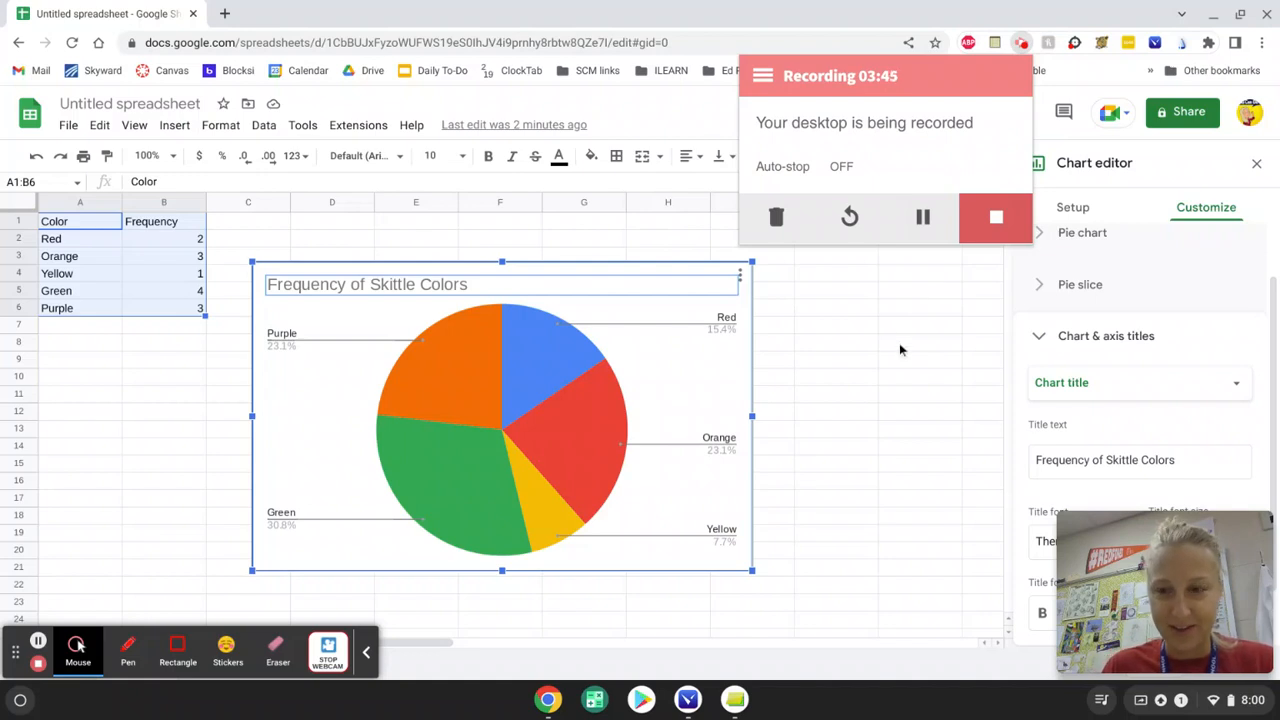
click(846, 377)
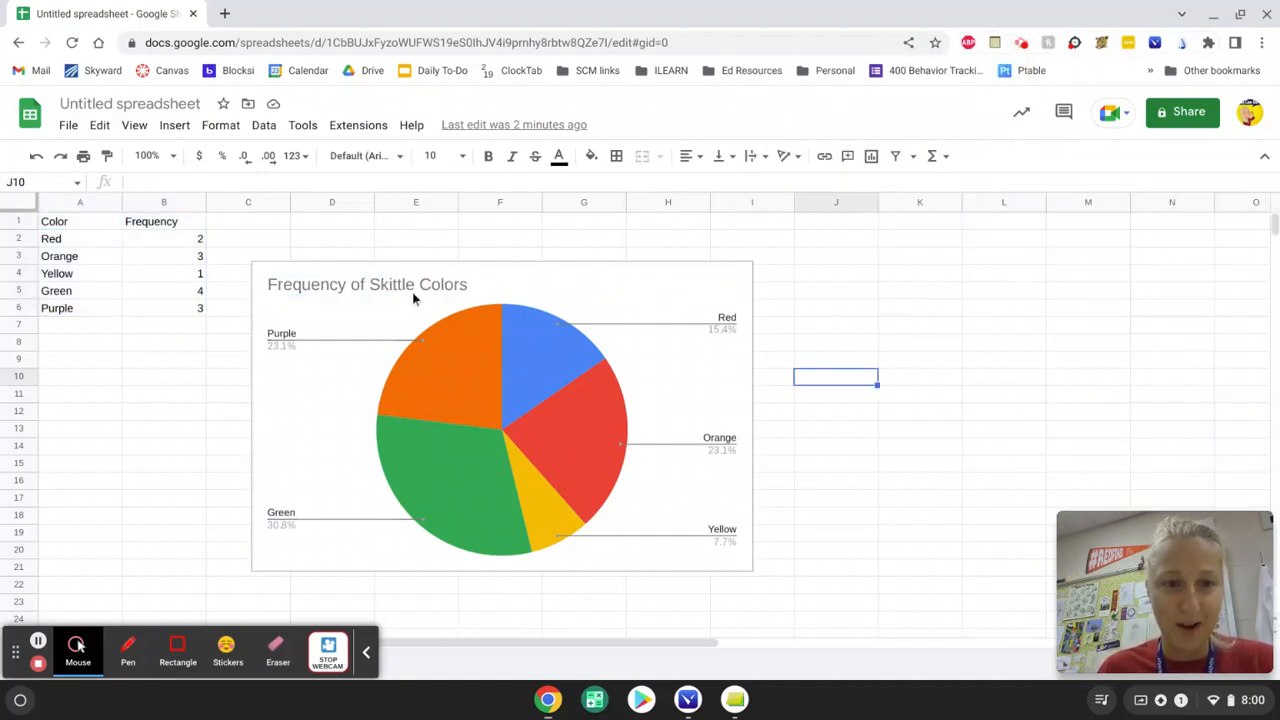
- Reopen the pie chart for editing and move it about one row up and slightly right on the sheet
click(411, 291)
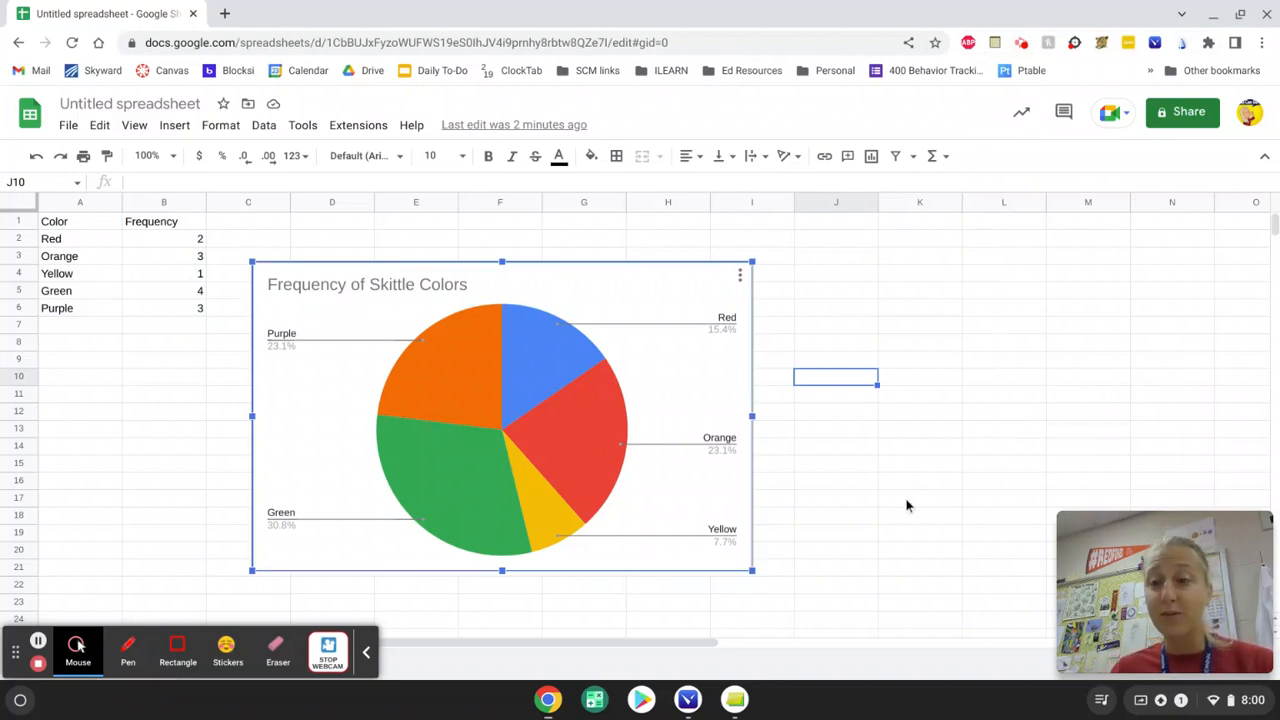
click(900, 535)
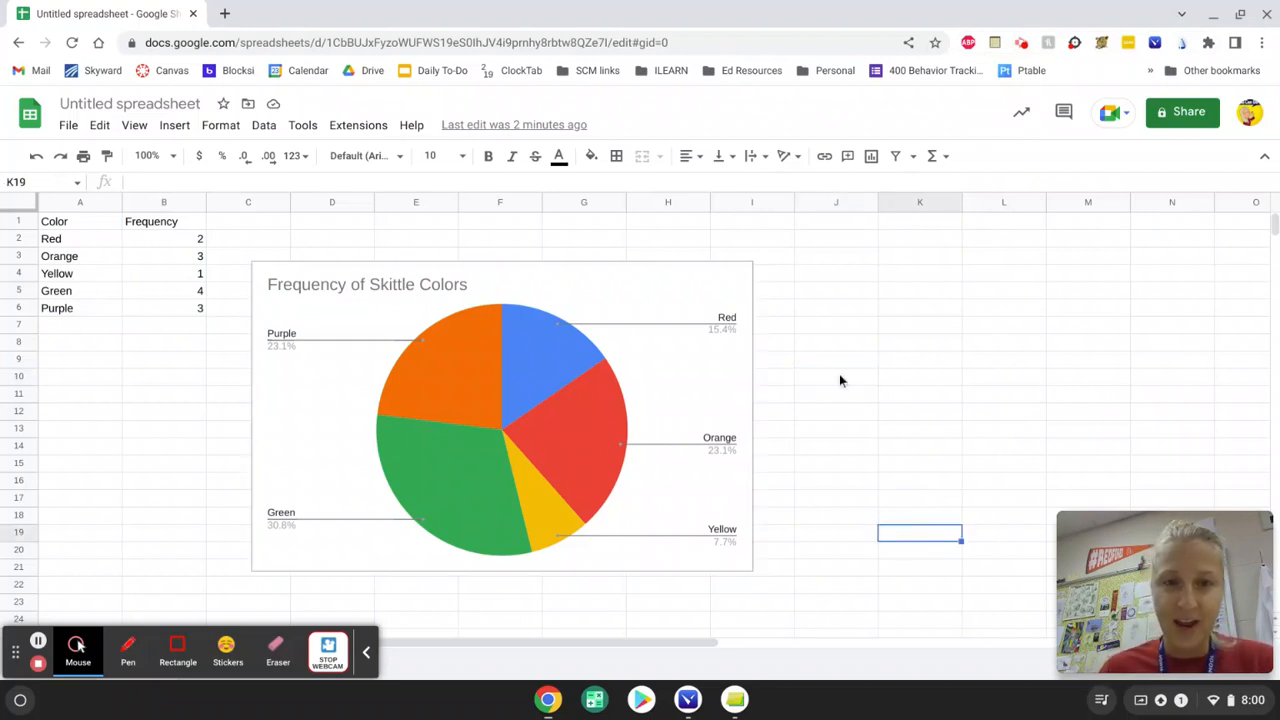
click(532, 289)
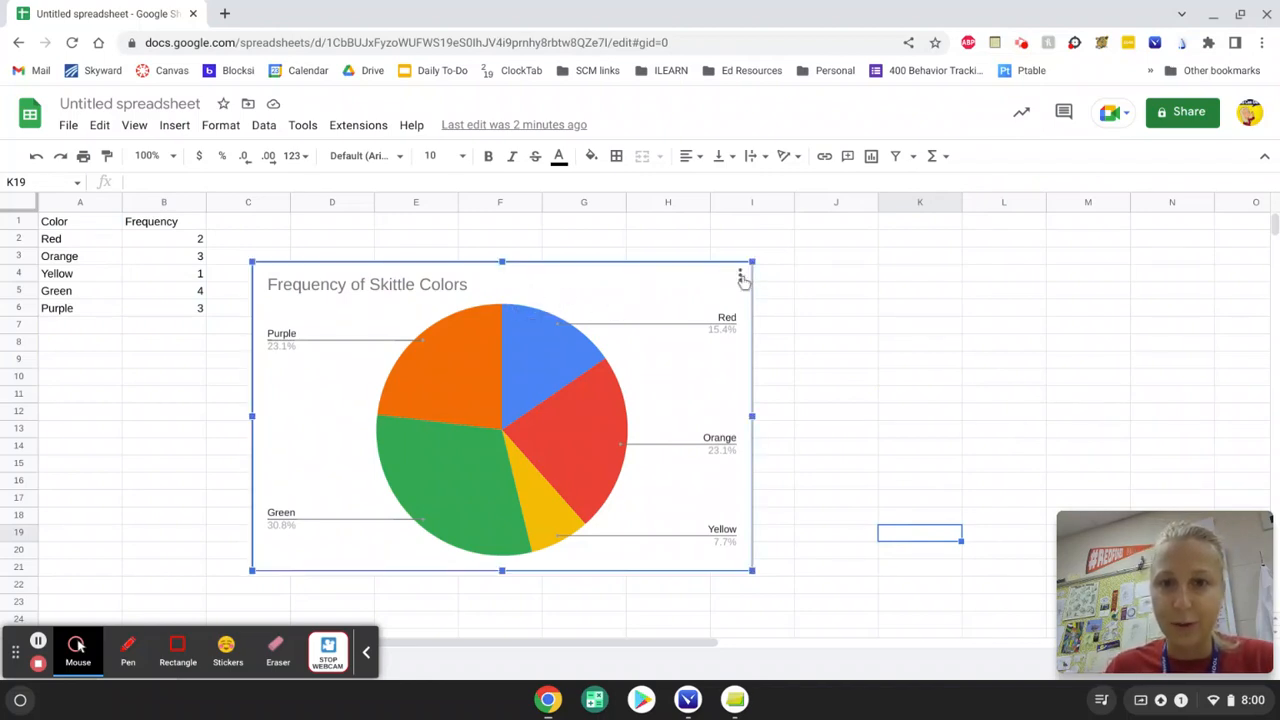
click(740, 277)
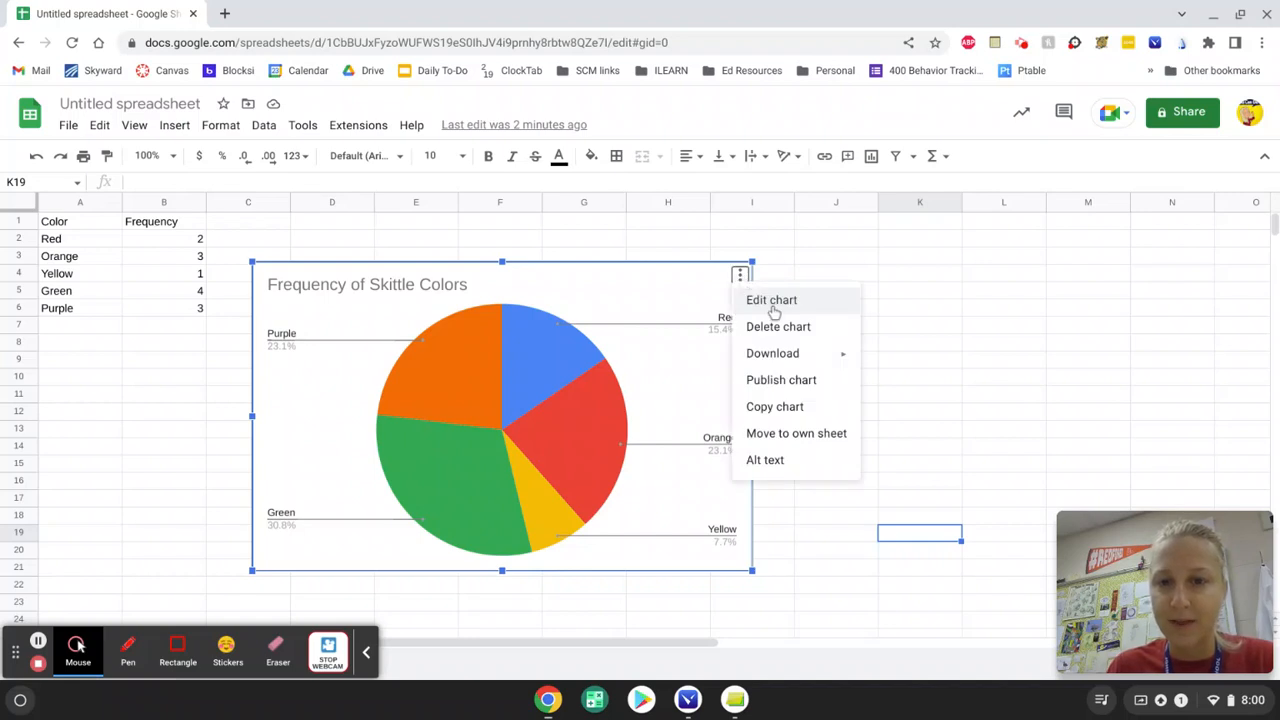
click(775, 303)
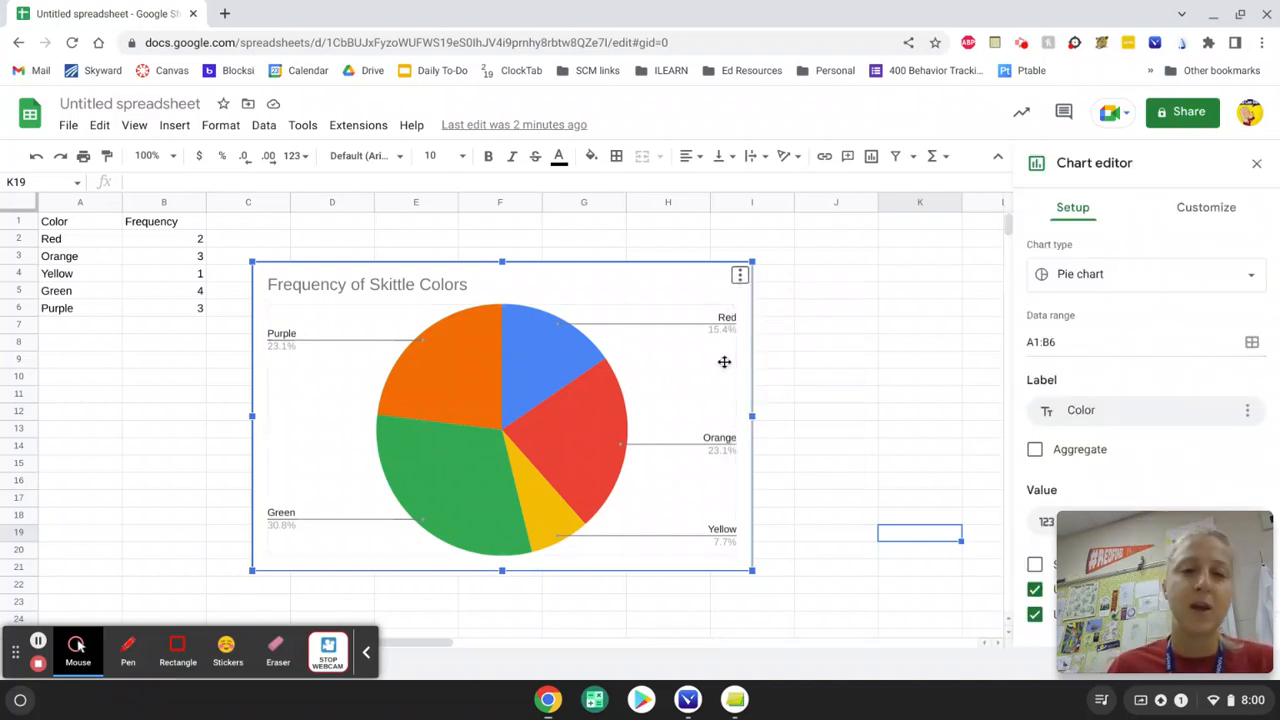
click(417, 383)
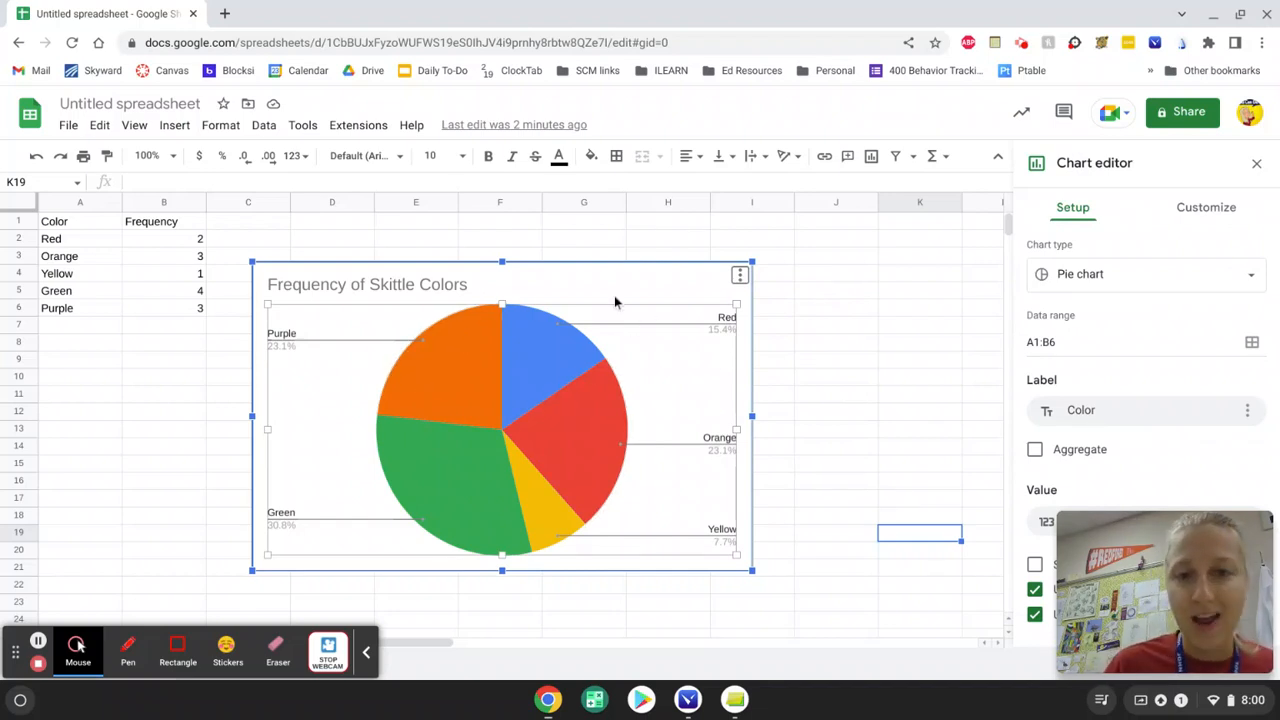
drag(609, 271, 635, 249)
- Set the color of the pie slice labeled Red to bright red
click(566, 342)
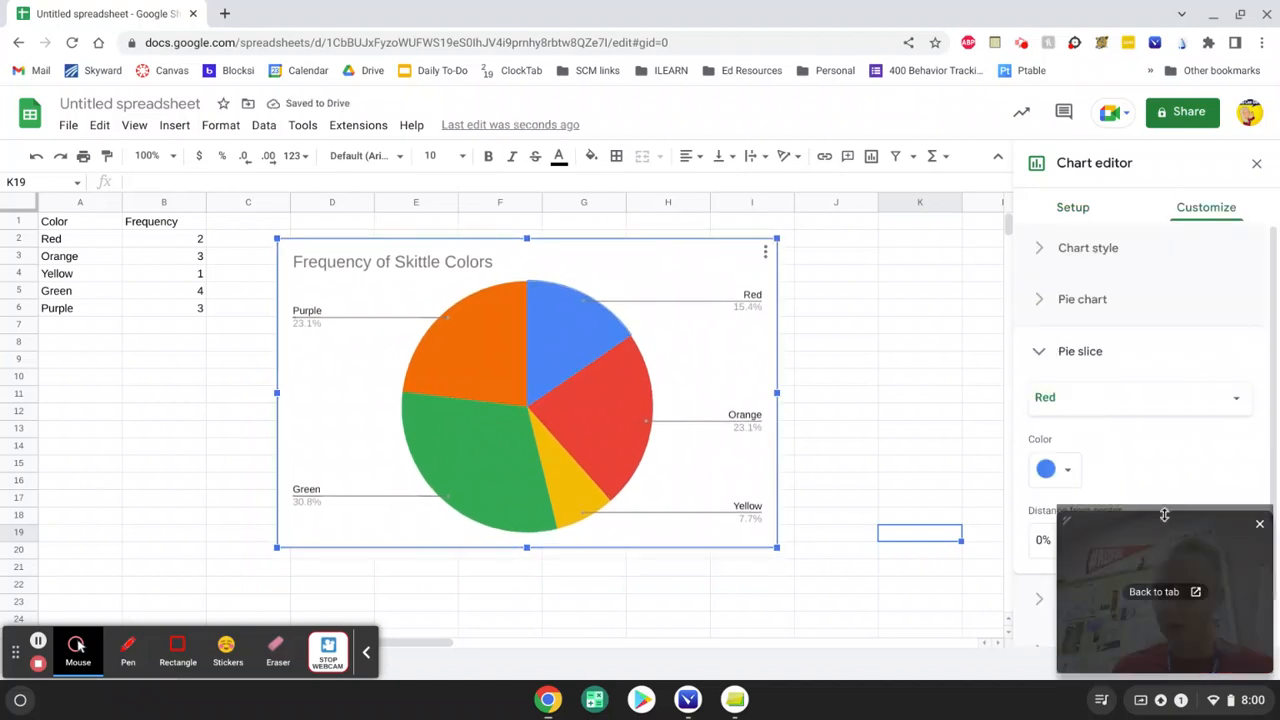
drag(1066, 521, 76, 536)
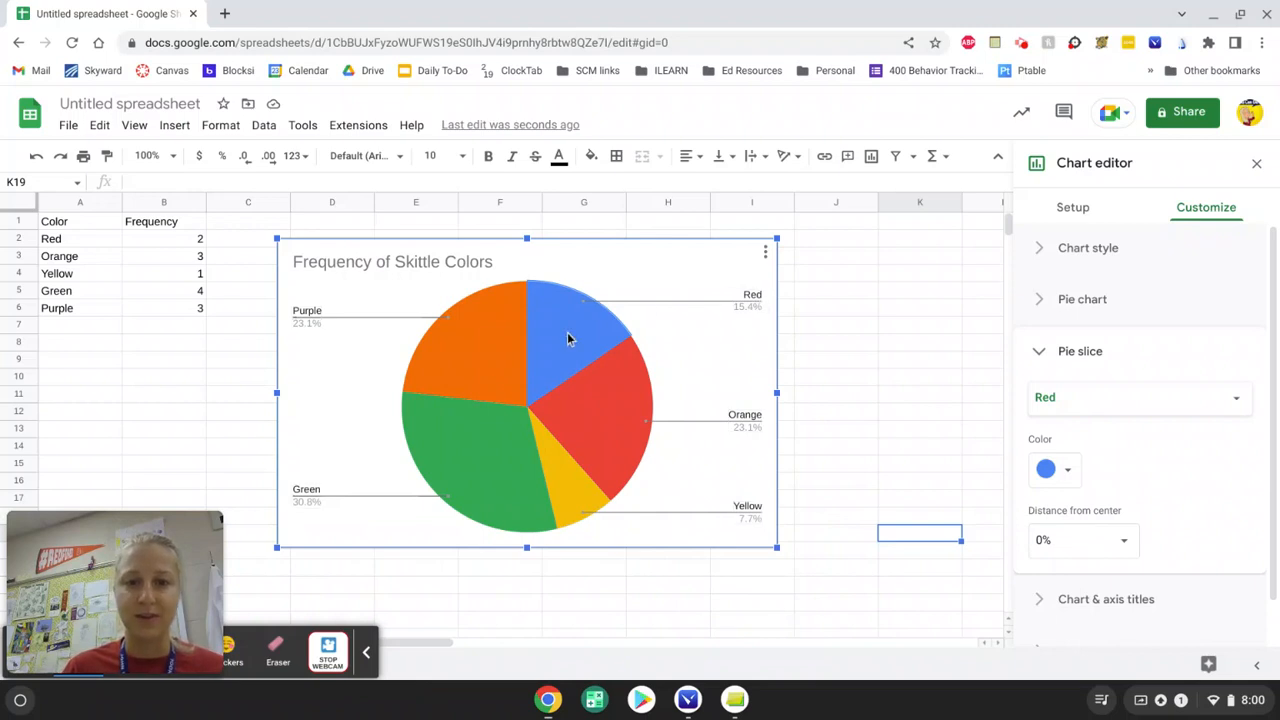
click(1068, 470)
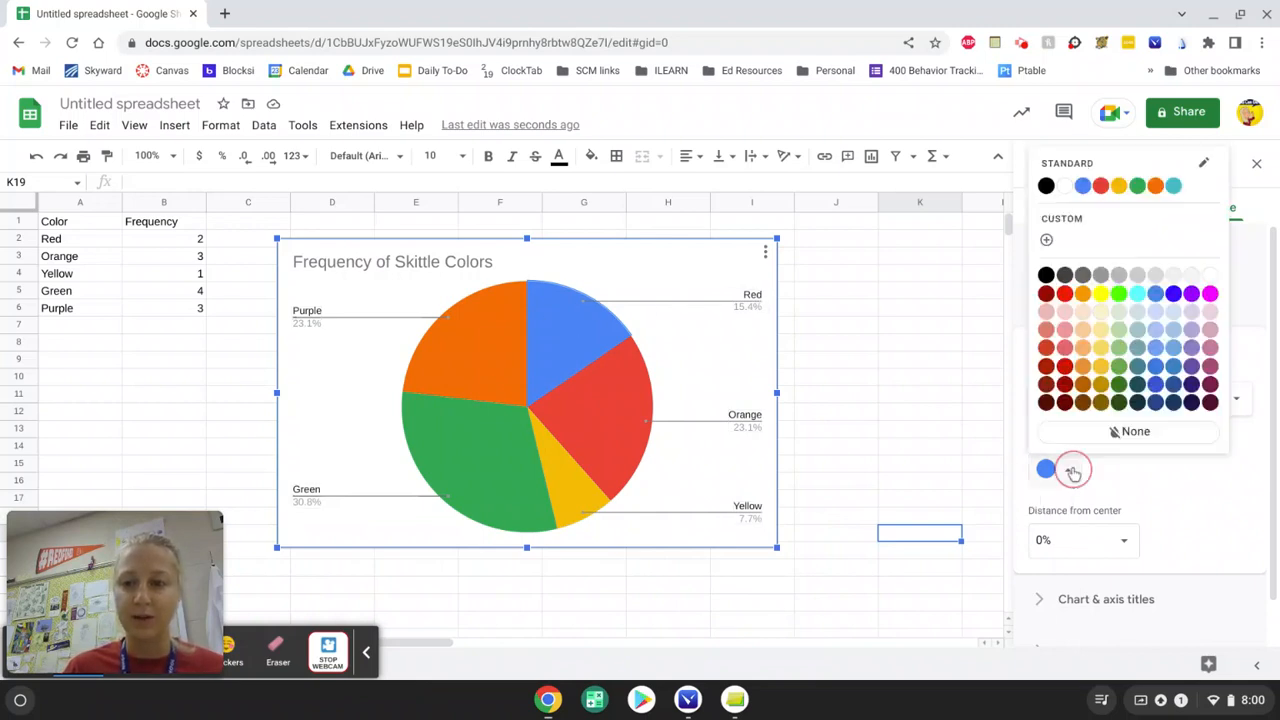
click(1064, 293)
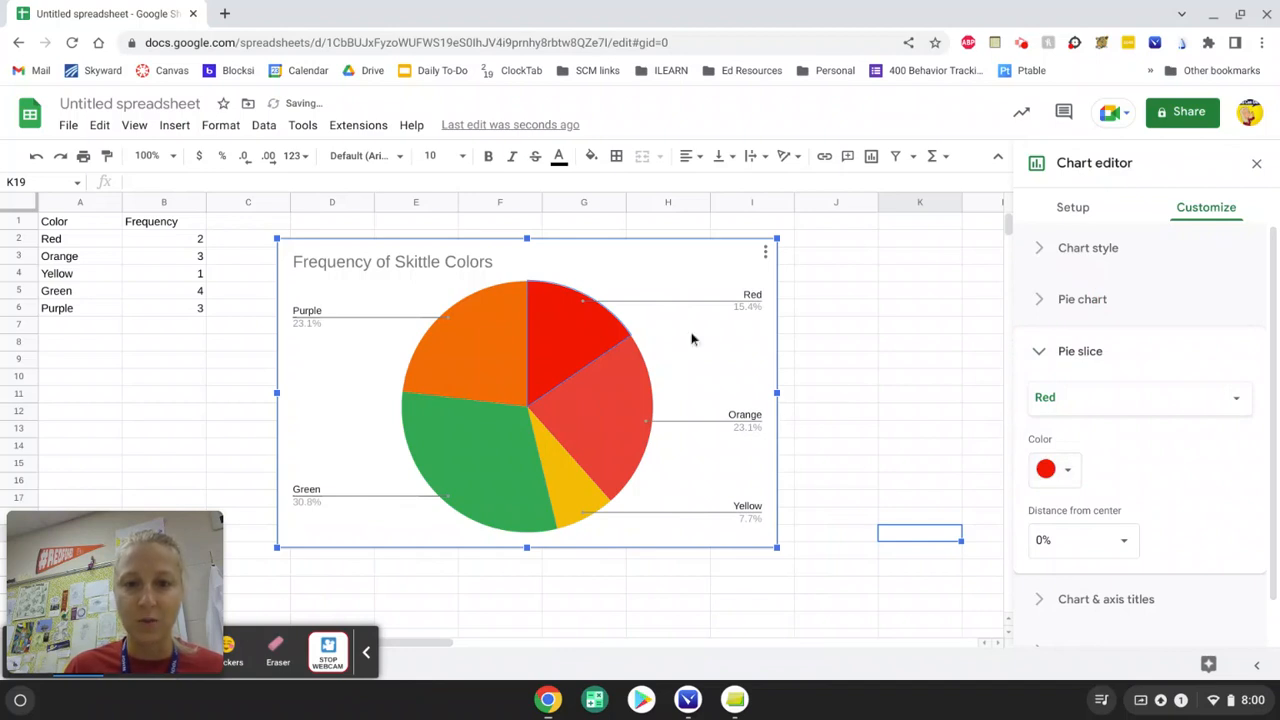
- Select the Orange slice, shift the whole chart slightly further right so it starts in column D, and leave the chart editor
click(628, 436)
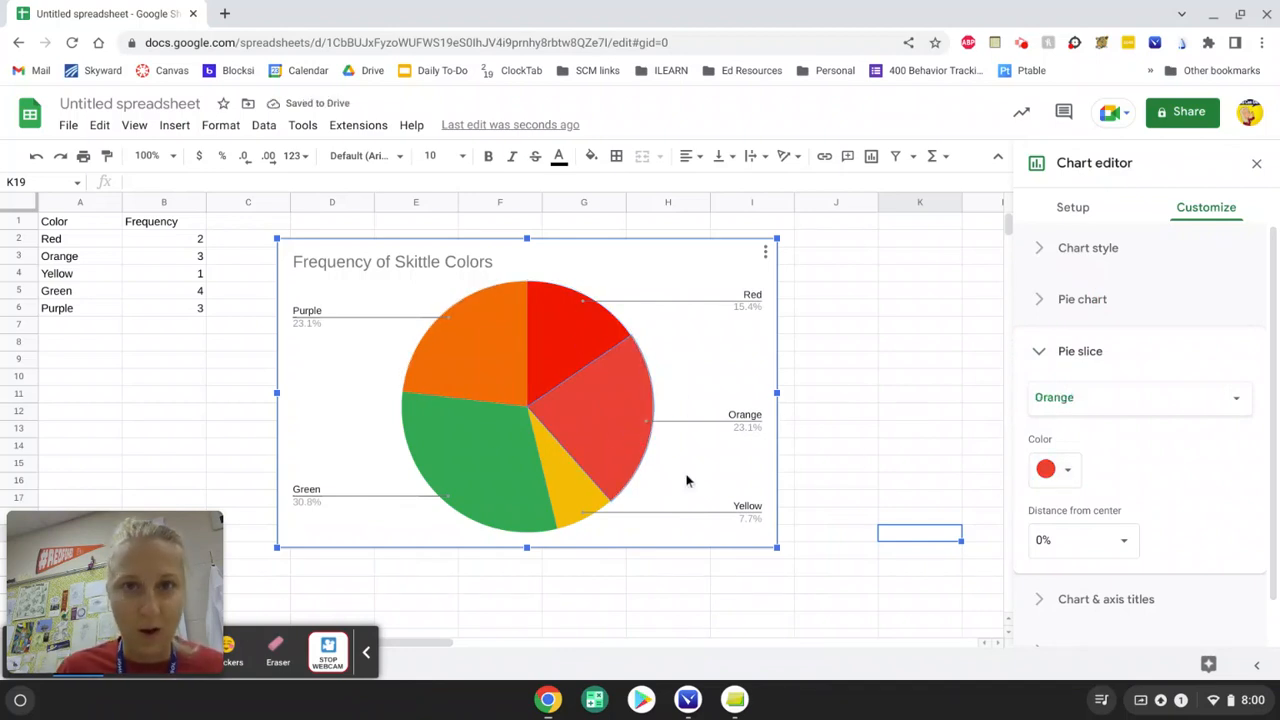
drag(646, 245, 678, 245)
click(842, 325)
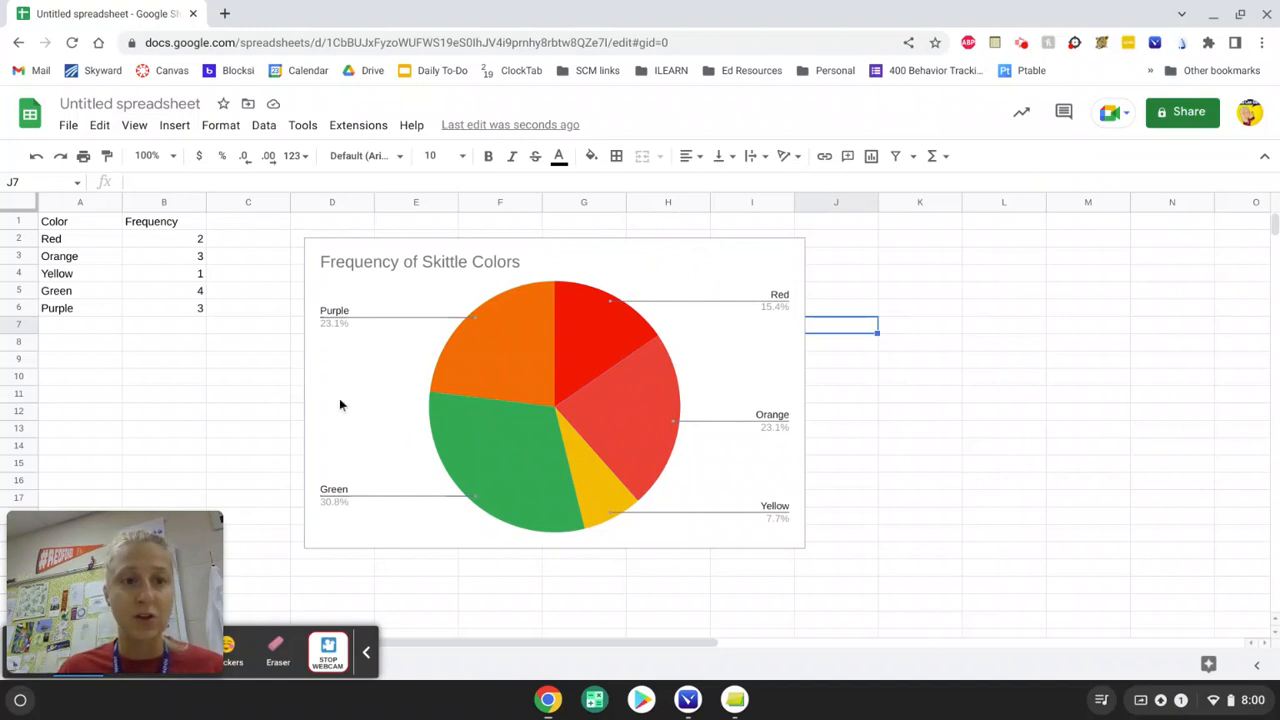
- Rename the spreadsheet as "Skittle Pie Chart"
click(128, 103)
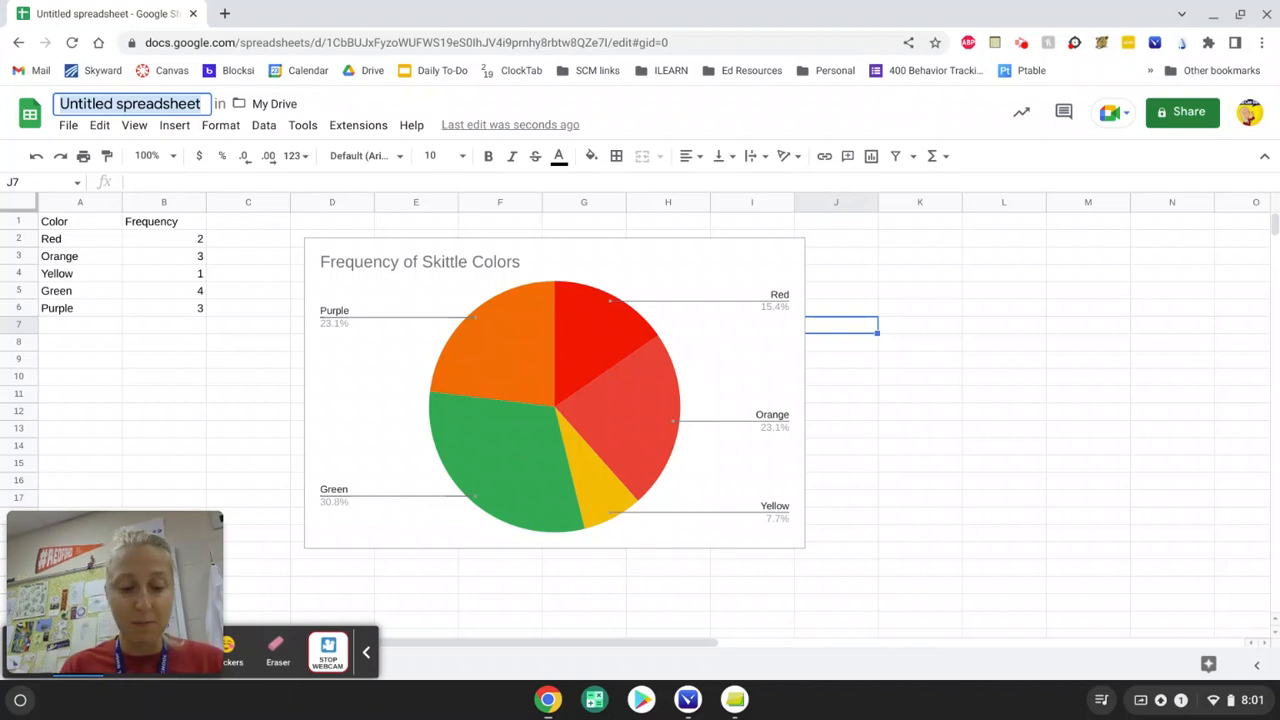
text(Skittle)
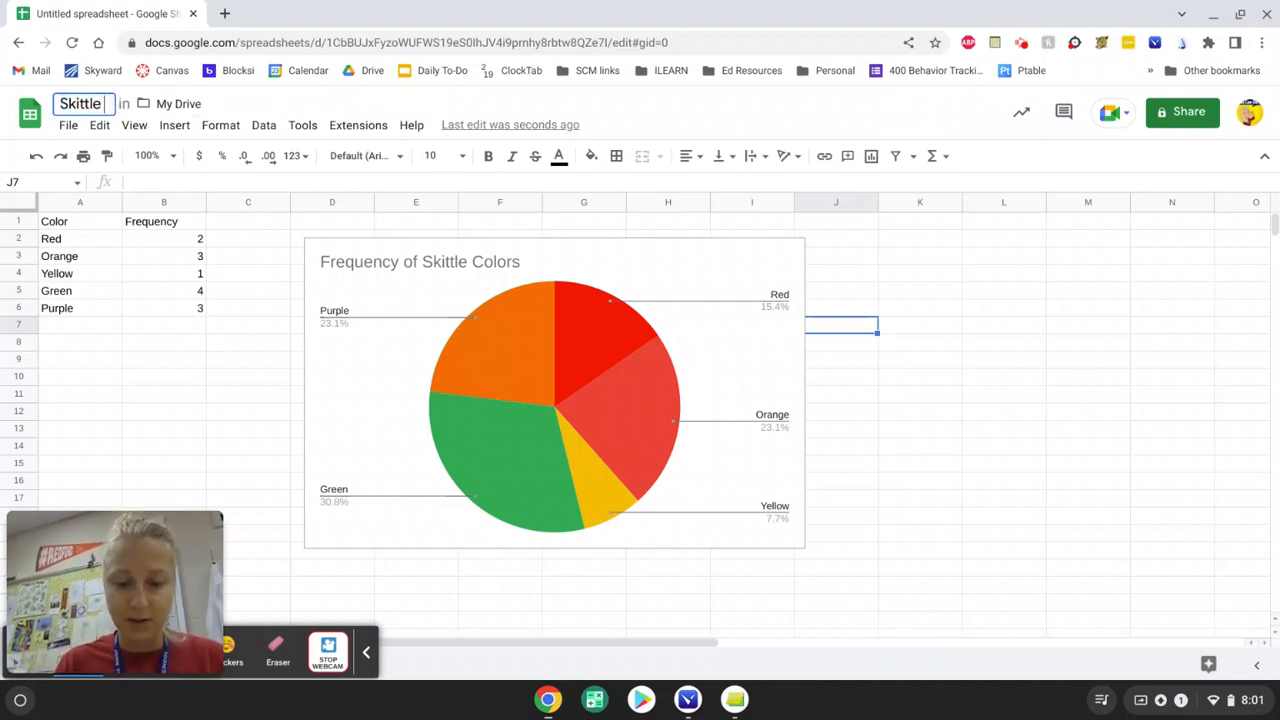
text( Pie Chart)
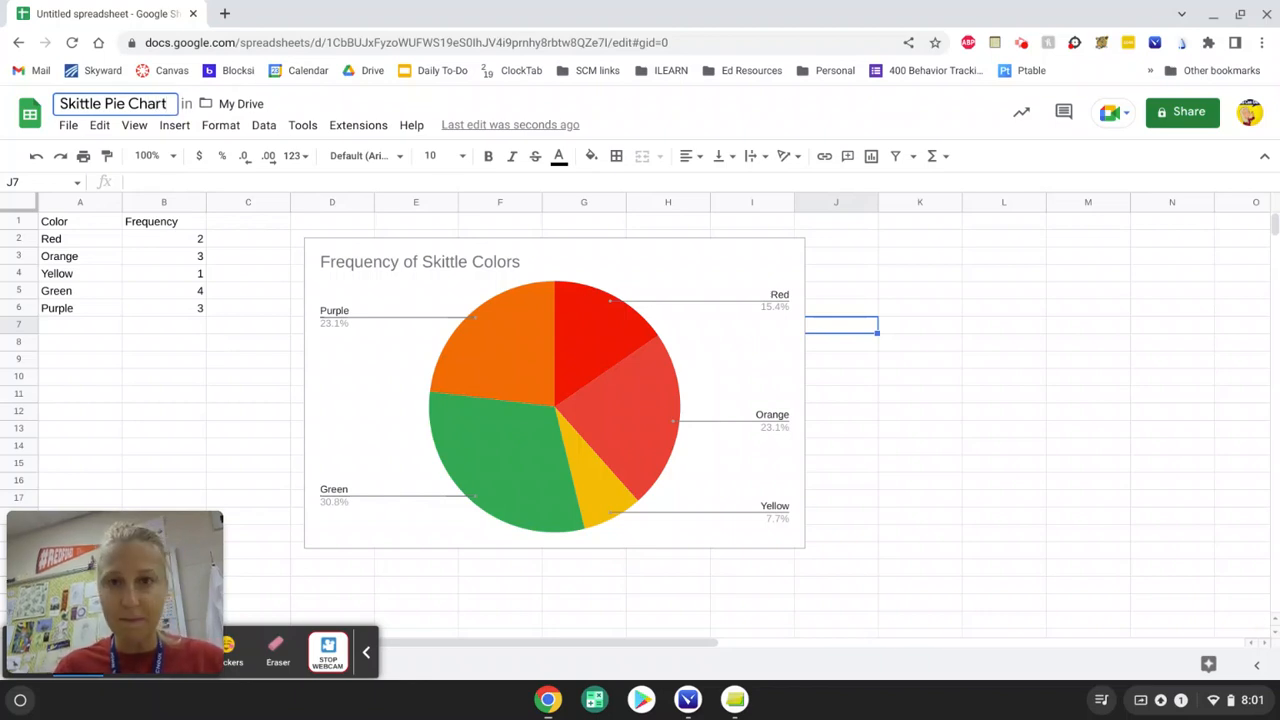
click(1008, 420)
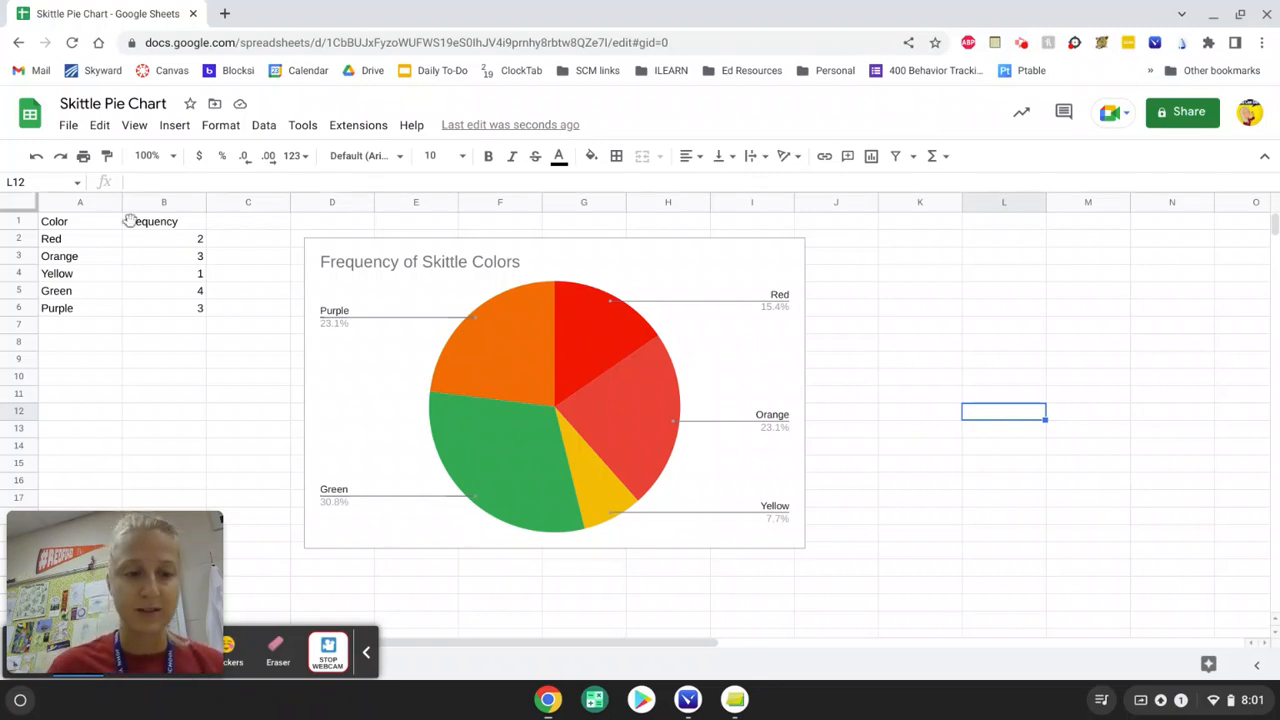
click(112, 540)
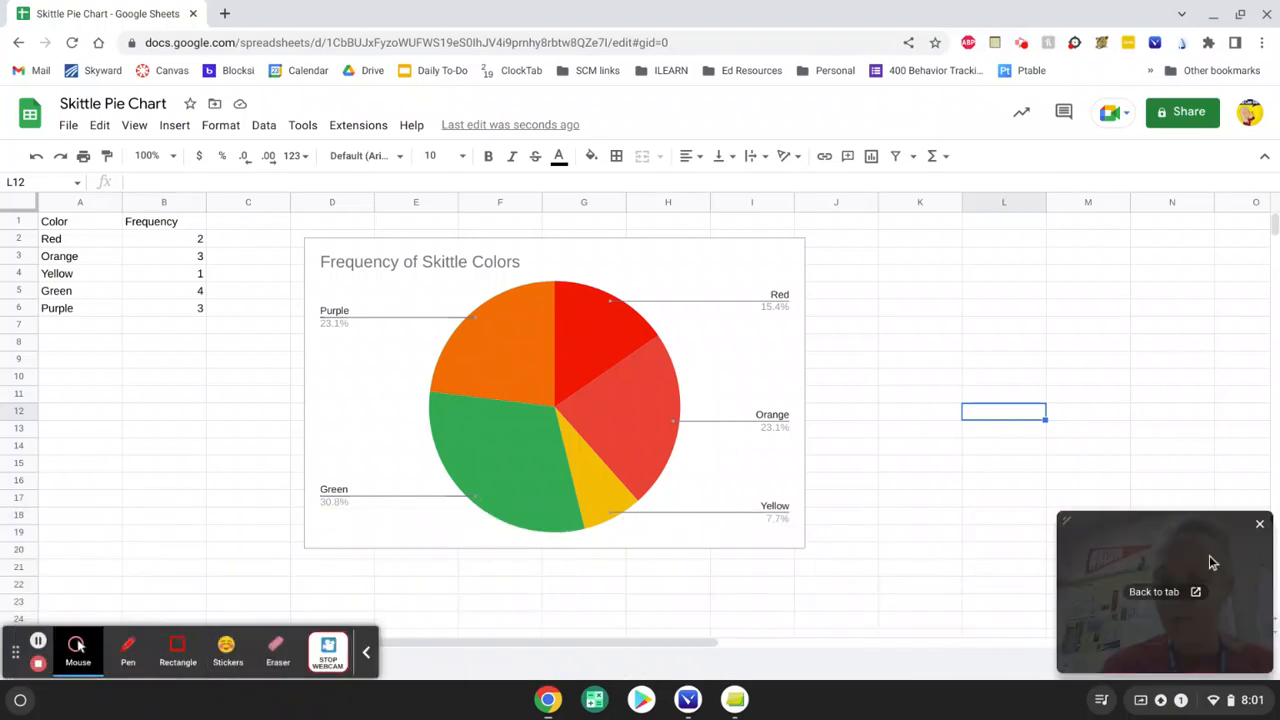